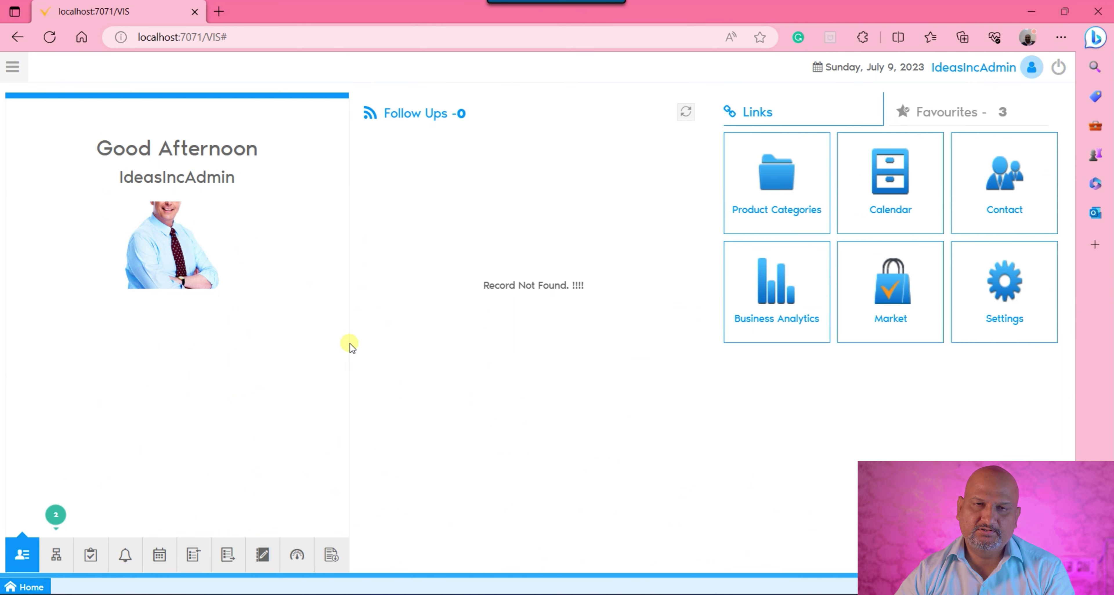
Find "generate" among the application's functions and open the Generate PO from Sales Order process.
left_click(13, 73)
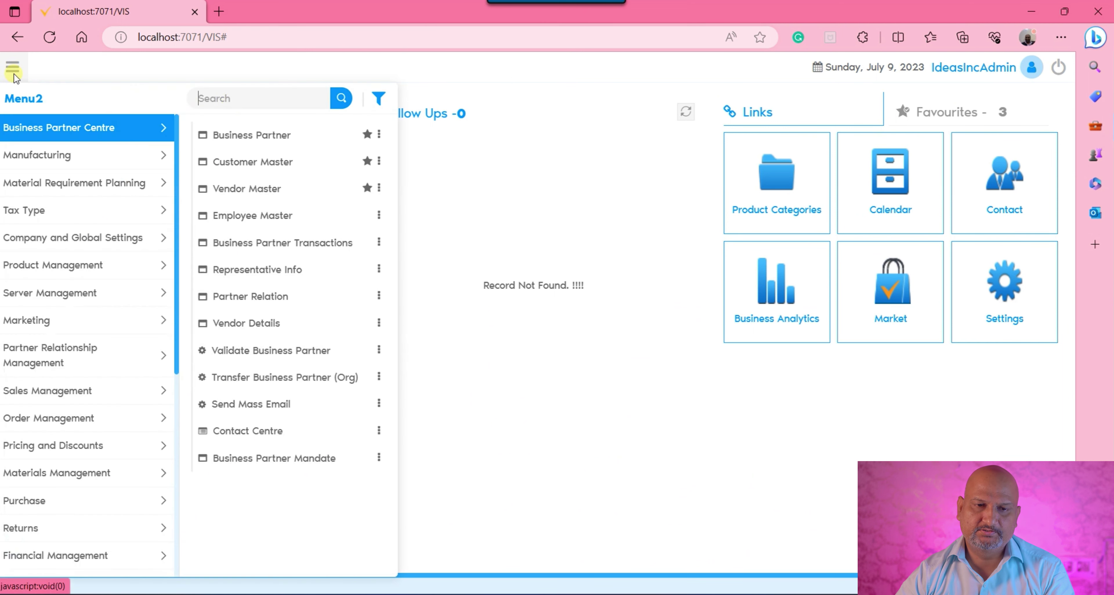
type("generate")
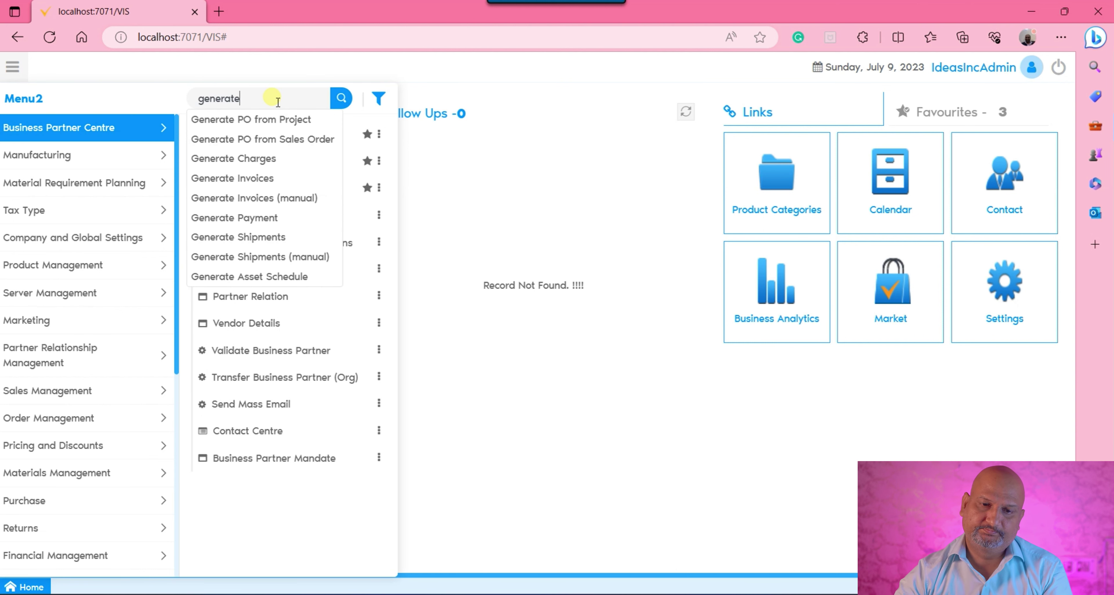
left_click(273, 147)
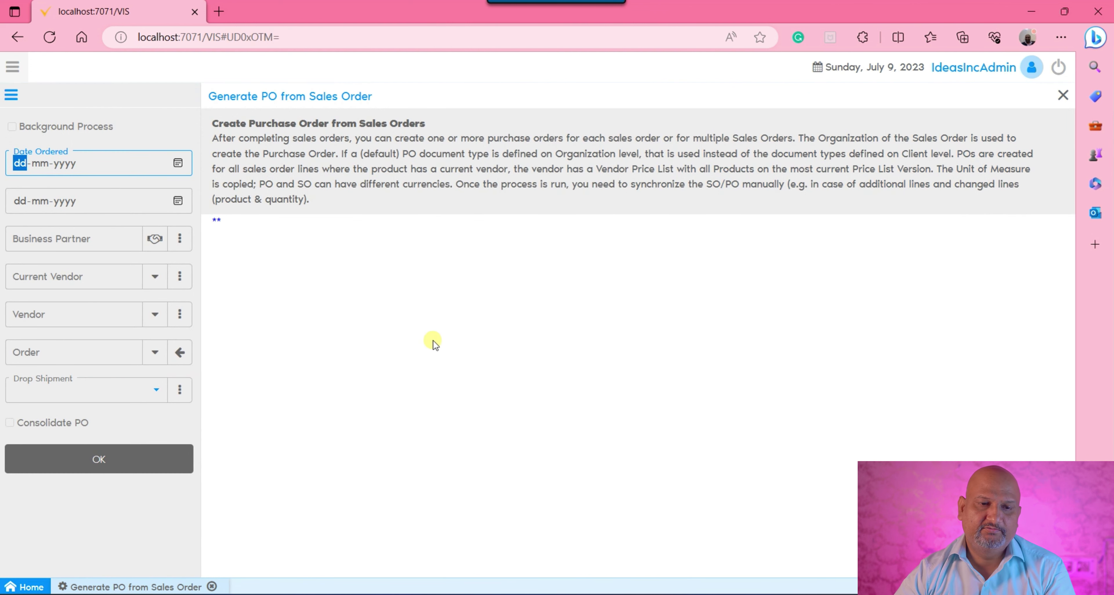
left_click(433, 341)
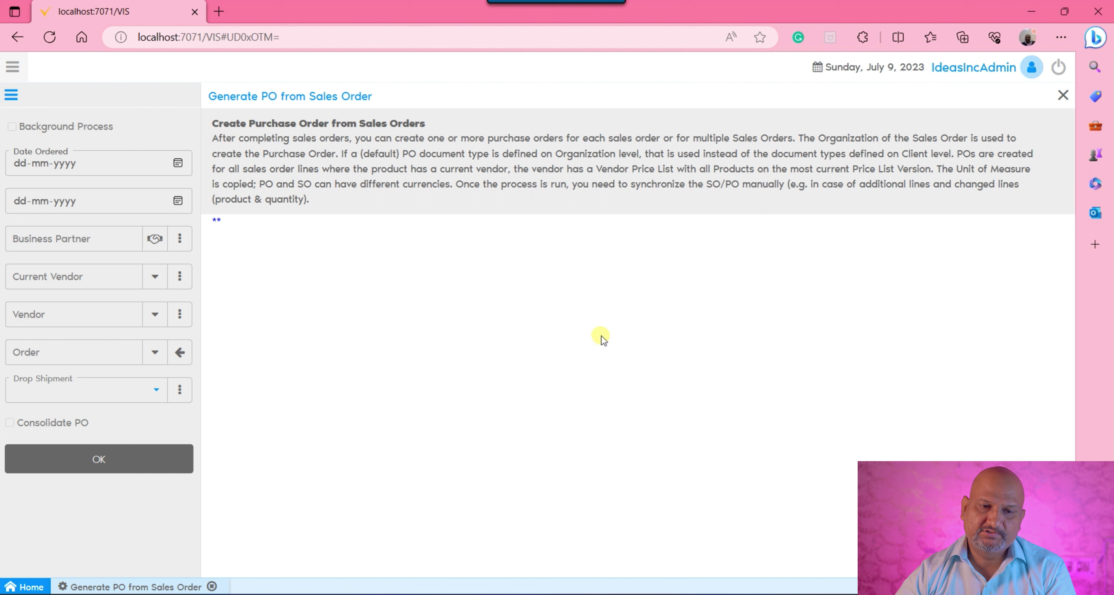
Examine the Business Partner, Current Vendor and Vendor filters of the purchase order generation process.
left_click(43, 245)
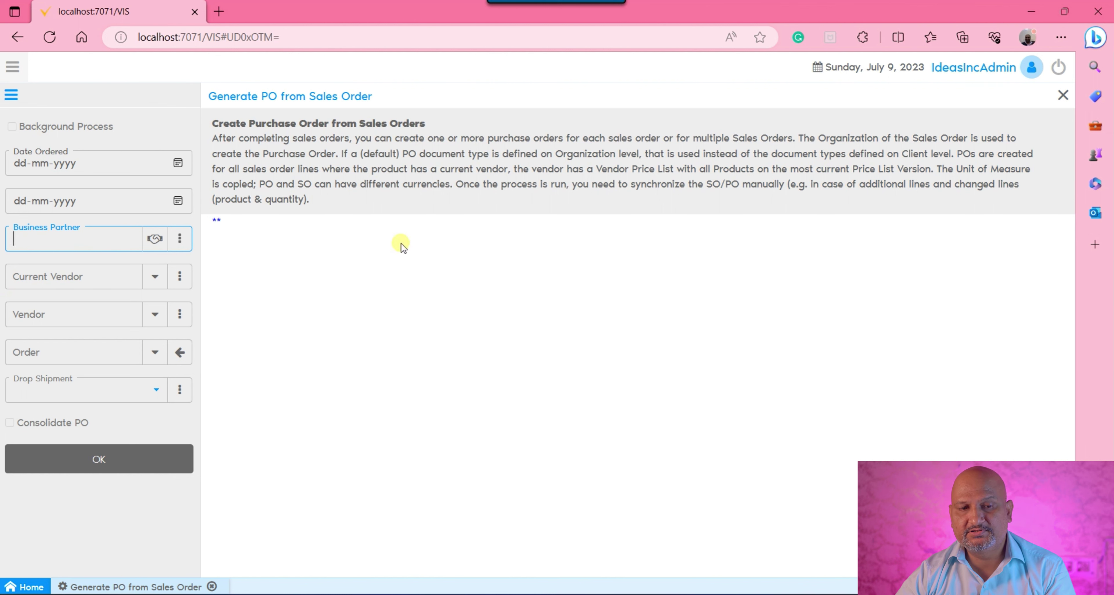
left_click(507, 274)
left_click(78, 283)
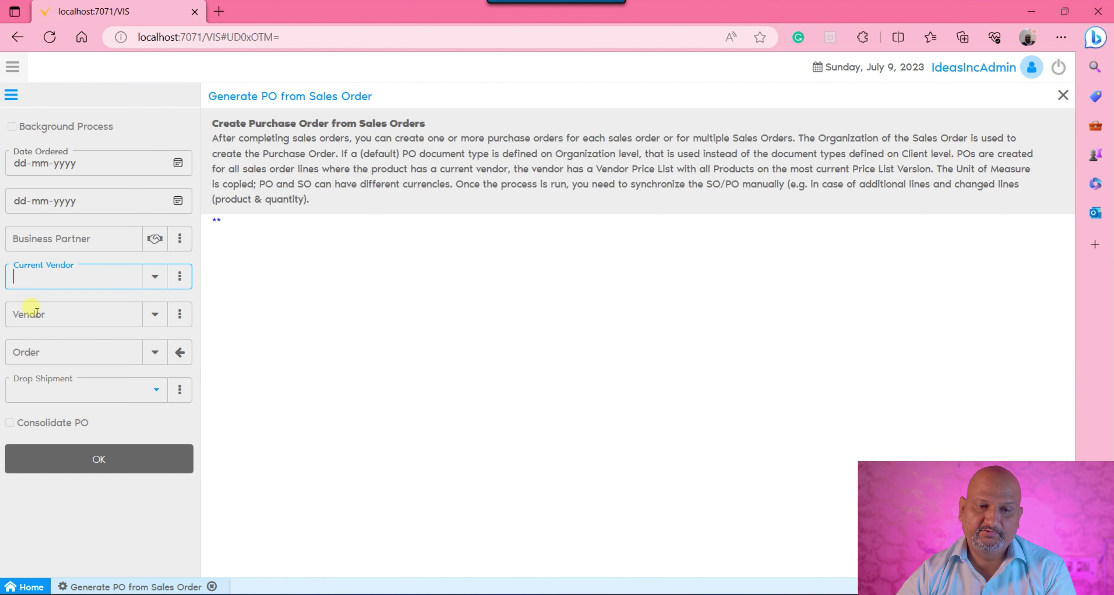
left_click(156, 310)
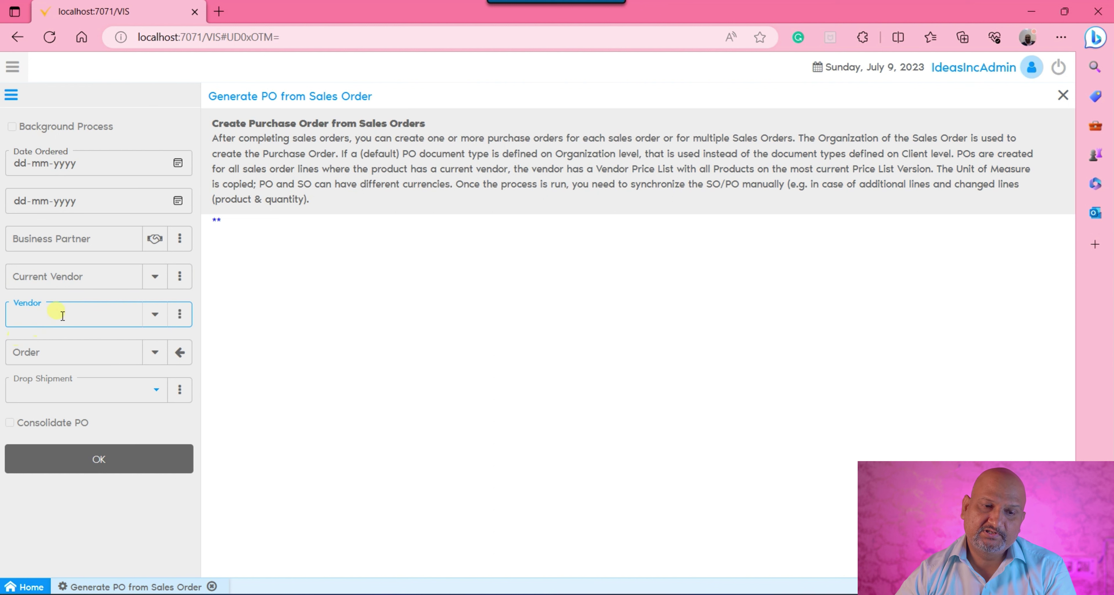
left_click(486, 314)
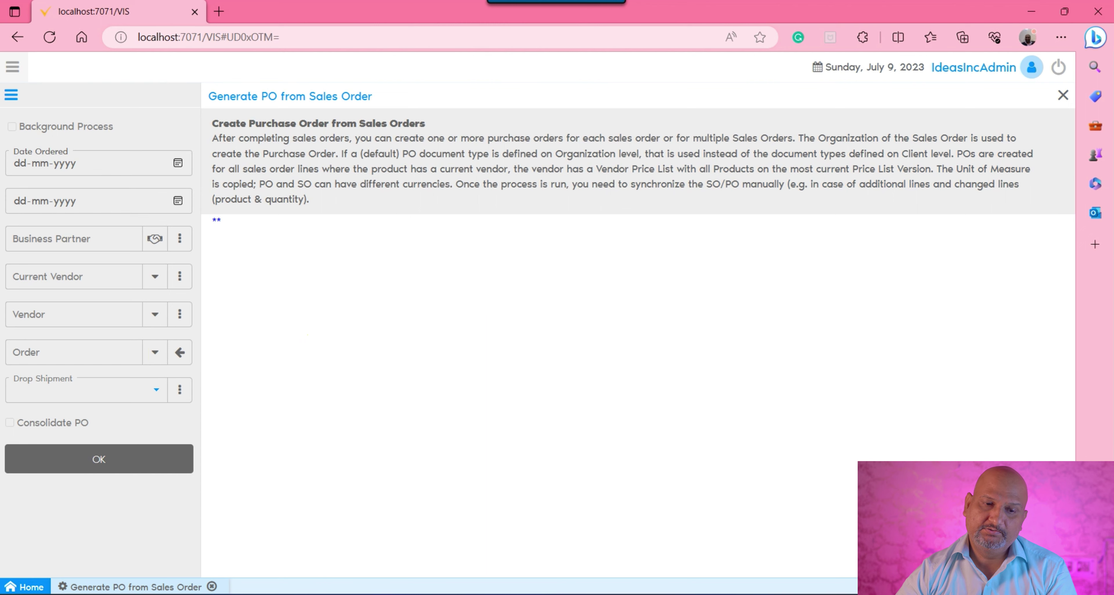
Choose the Sky Corp sales order dated 1/7/2023, generate a purchase order from it and highlight the resulting document number.
left_click(156, 353)
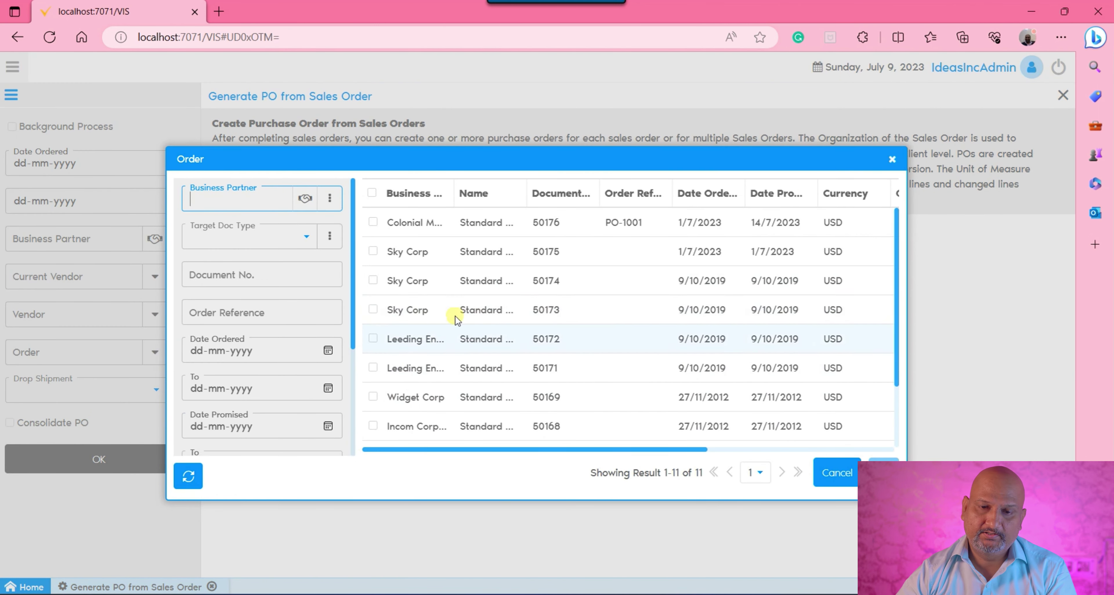
left_click(482, 258)
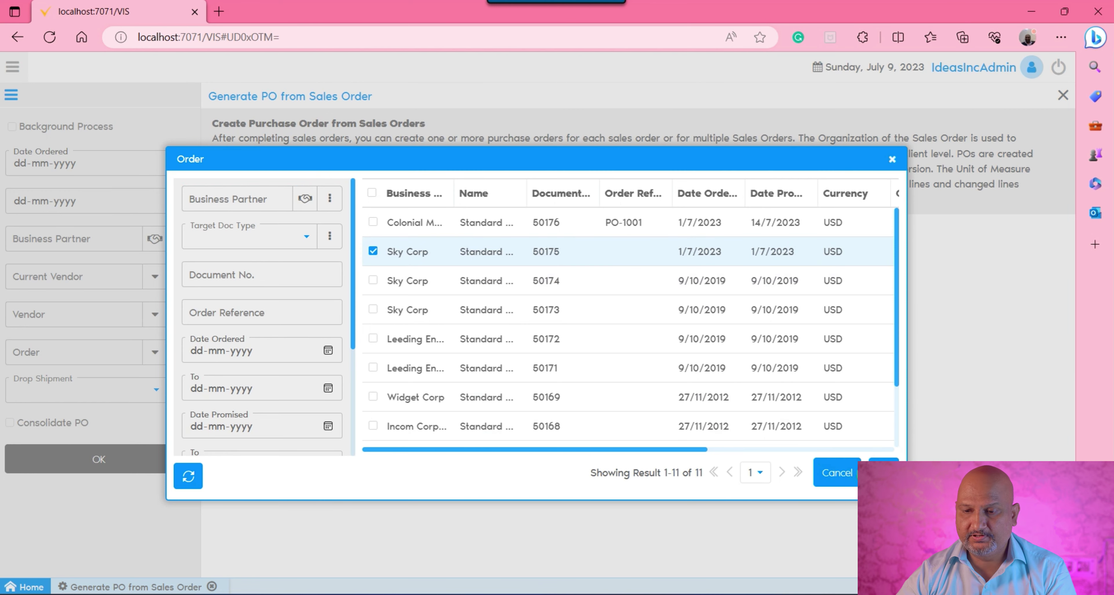
left_click(883, 473)
left_click(69, 459)
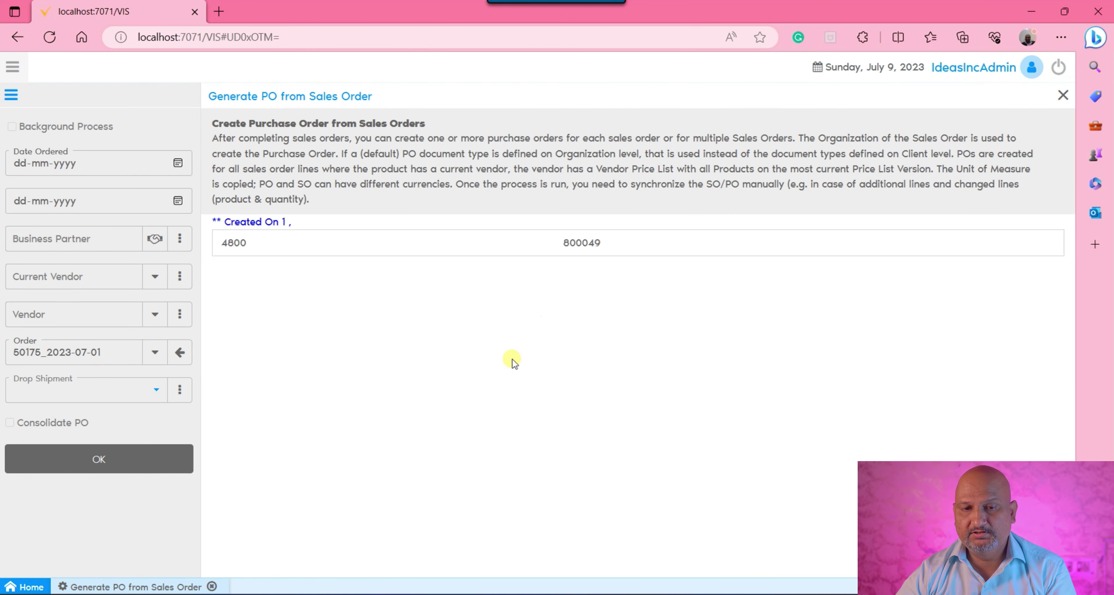
double_click(583, 245)
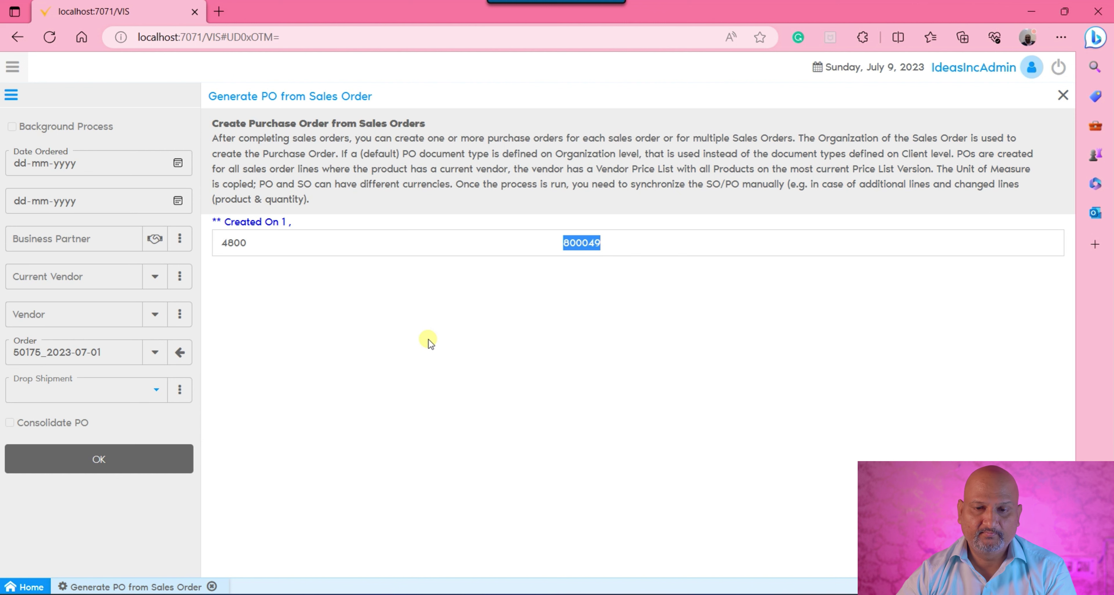
Find and open the Purchase Order window to display the newly generated order.
left_click(12, 68)
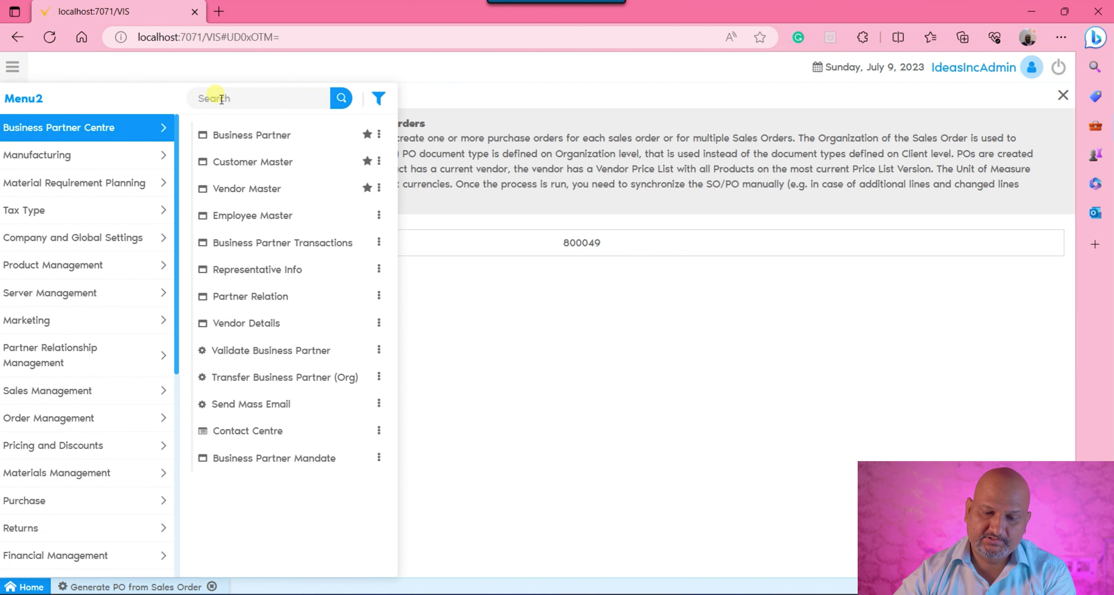
type("se ord")
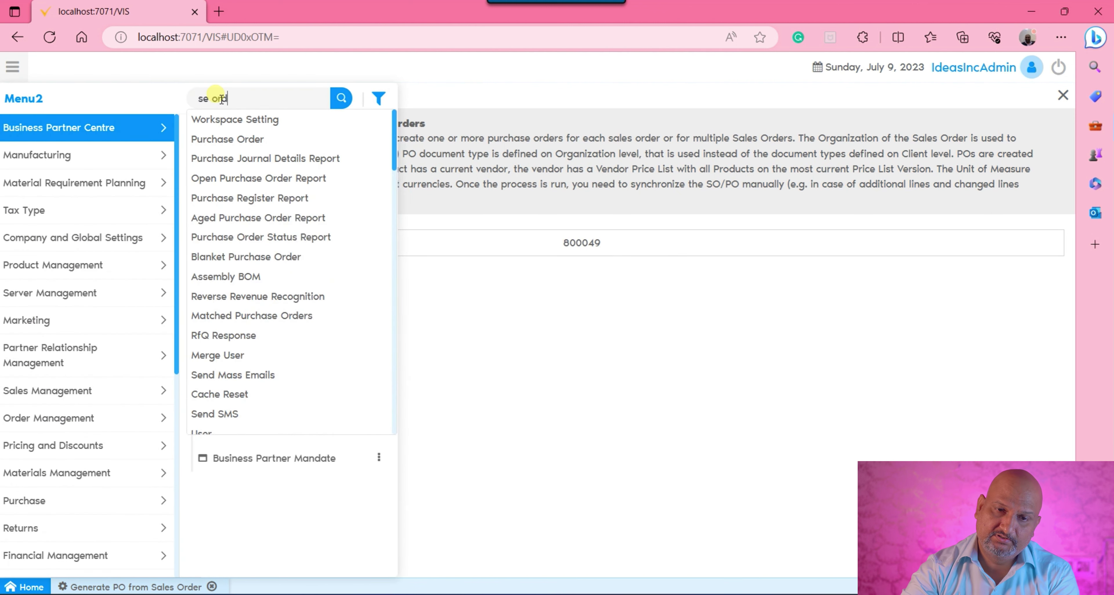
type("er")
key("Down")
key("Return")
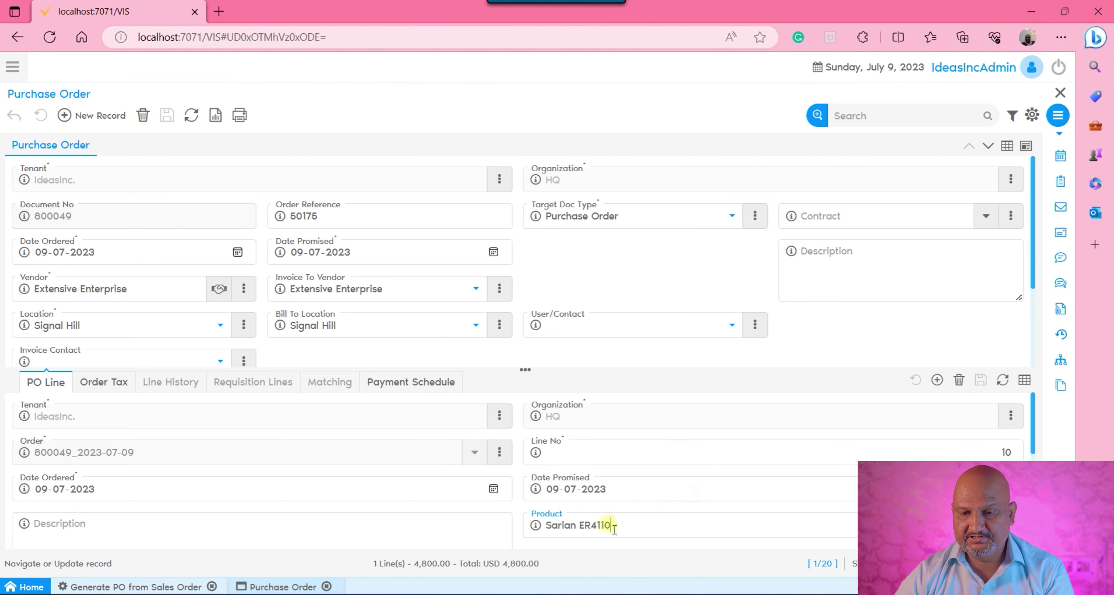
Examine the product and quantity on the generated purchase order's line.
scroll(564, 499, "down", 1)
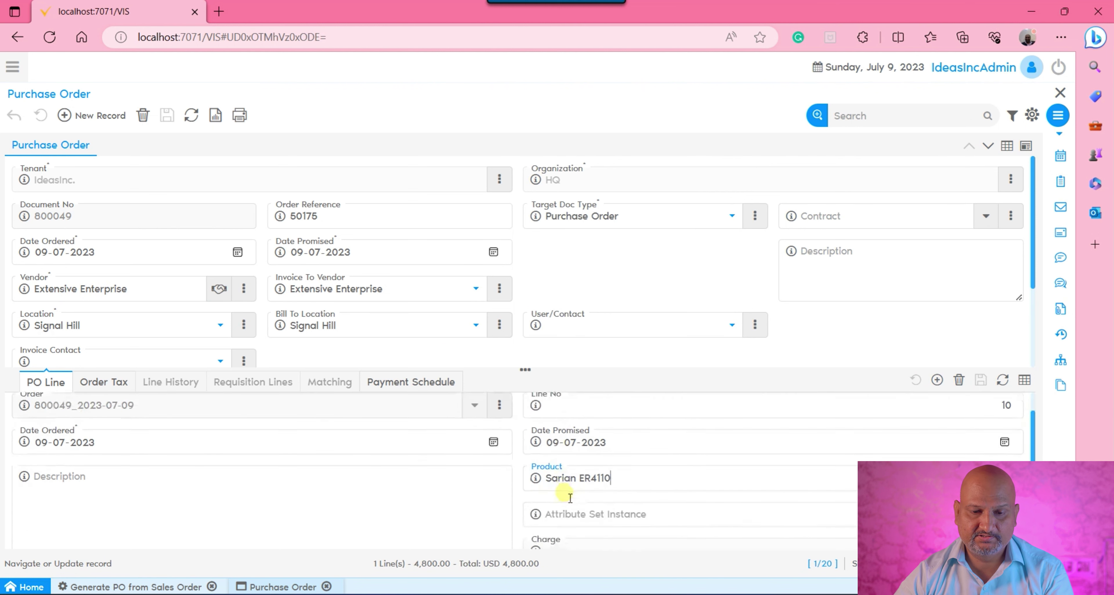
scroll(570, 497, "down", 4)
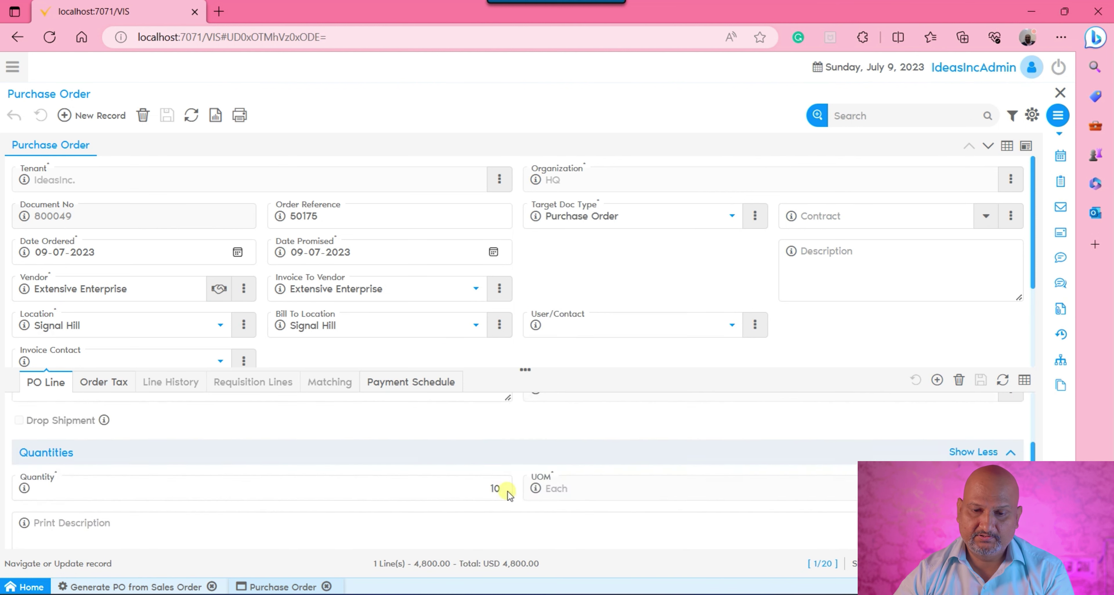
left_click(490, 488)
scroll(367, 523, "up", 1)
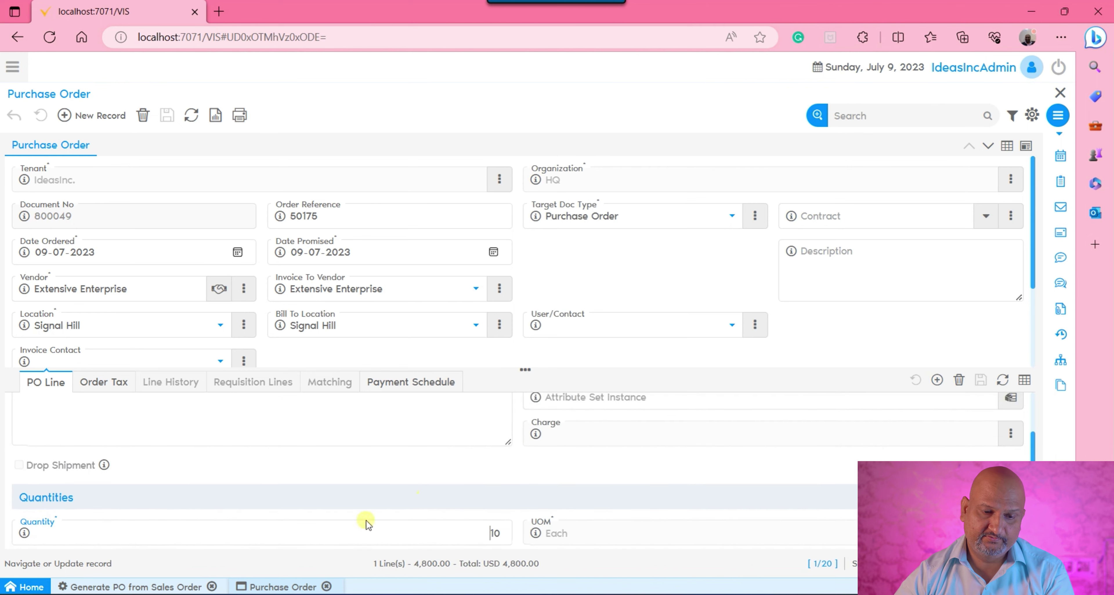
left_click(162, 587)
left_click(179, 360)
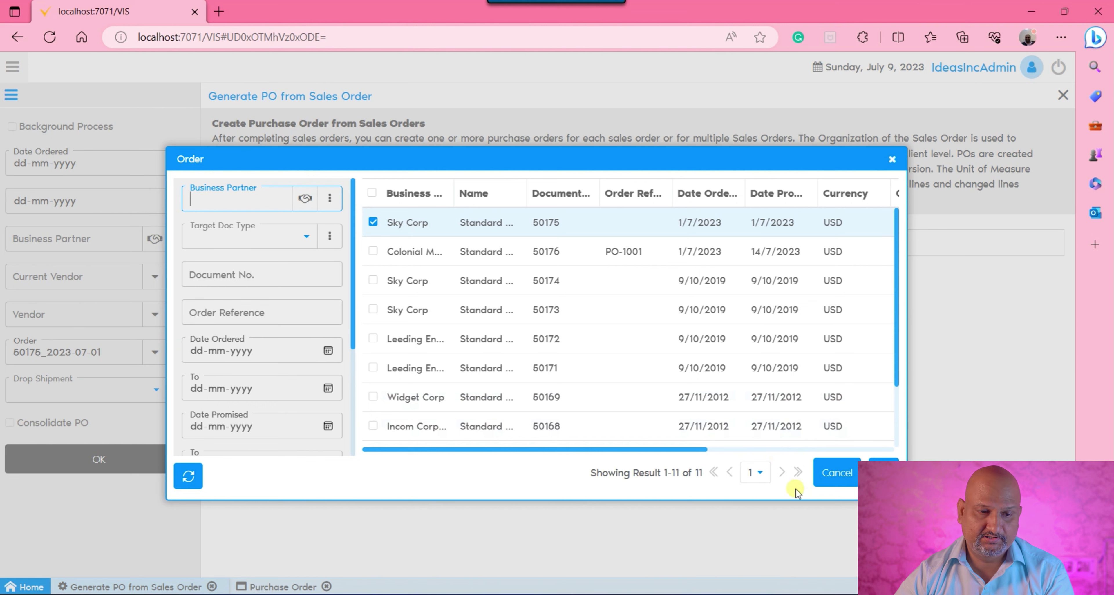
left_click(847, 481)
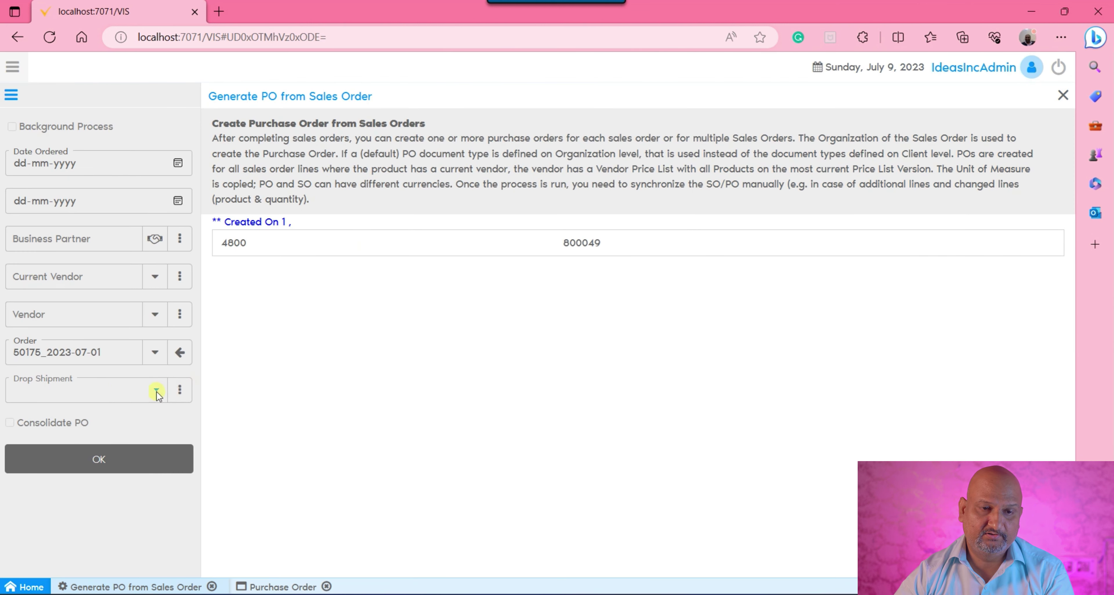
Search the application's functions for "sales order" and open the Sales Order window.
left_click(13, 67)
type("s")
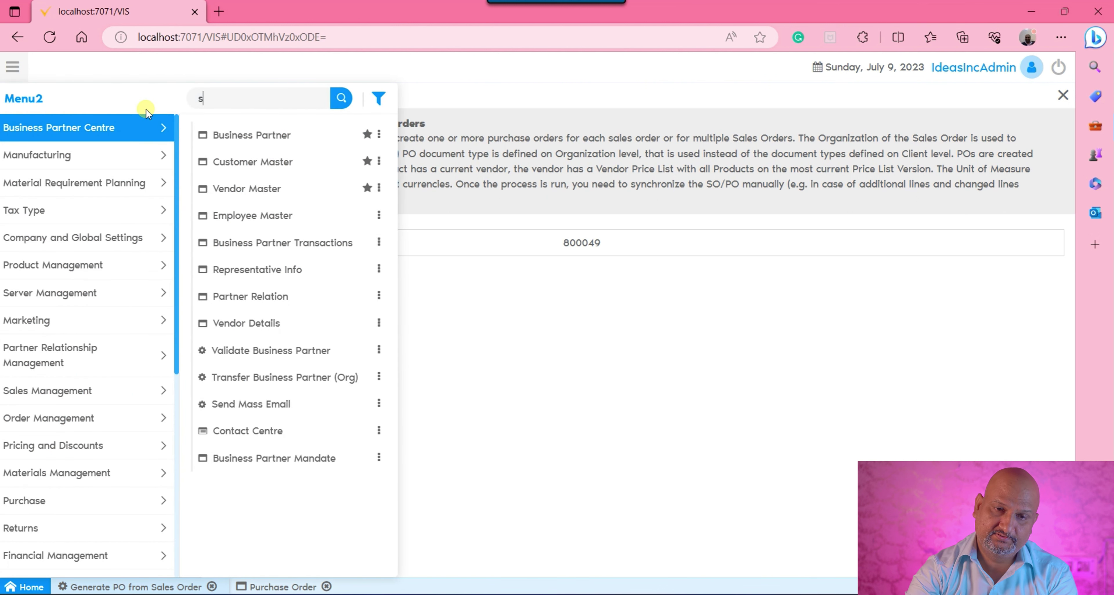
type("ales order")
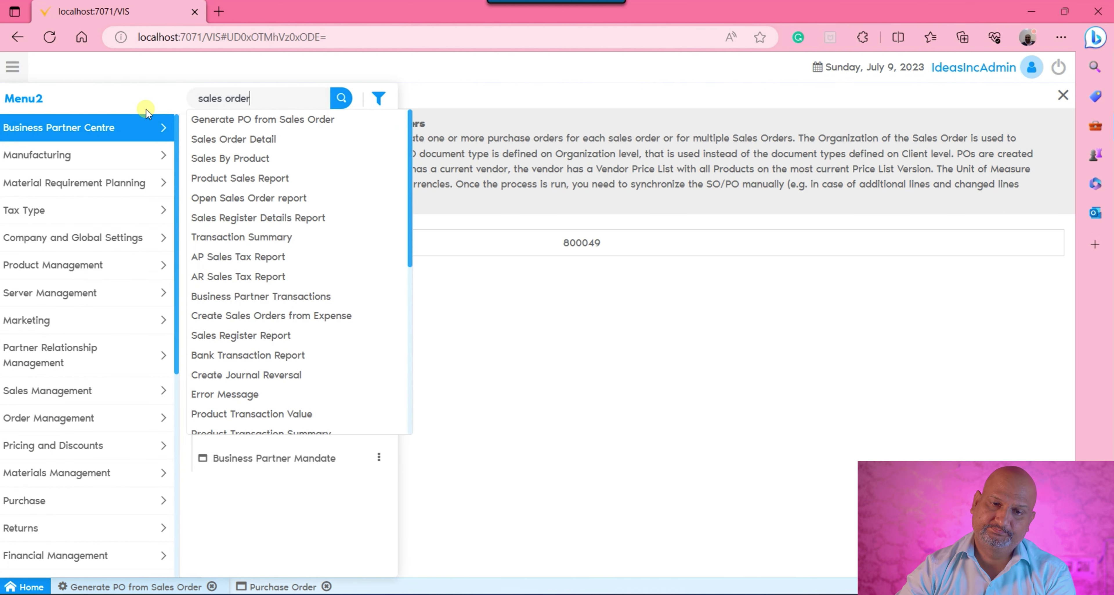
left_click(263, 199)
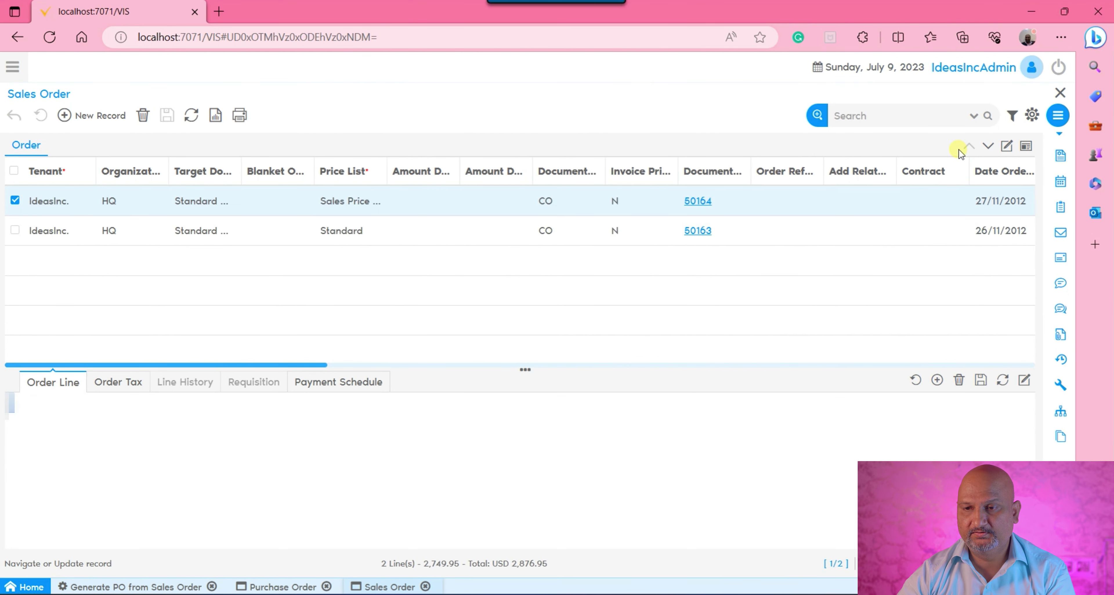
Search for the source Sky Corp sales order by its document number and show its header as a single record.
type("50175")
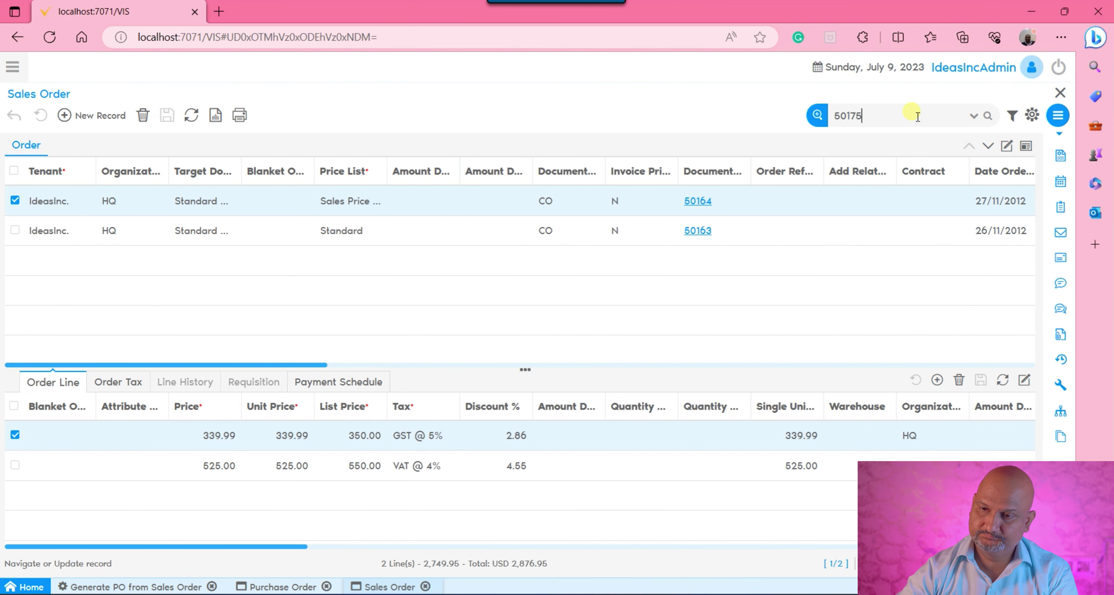
key("Return")
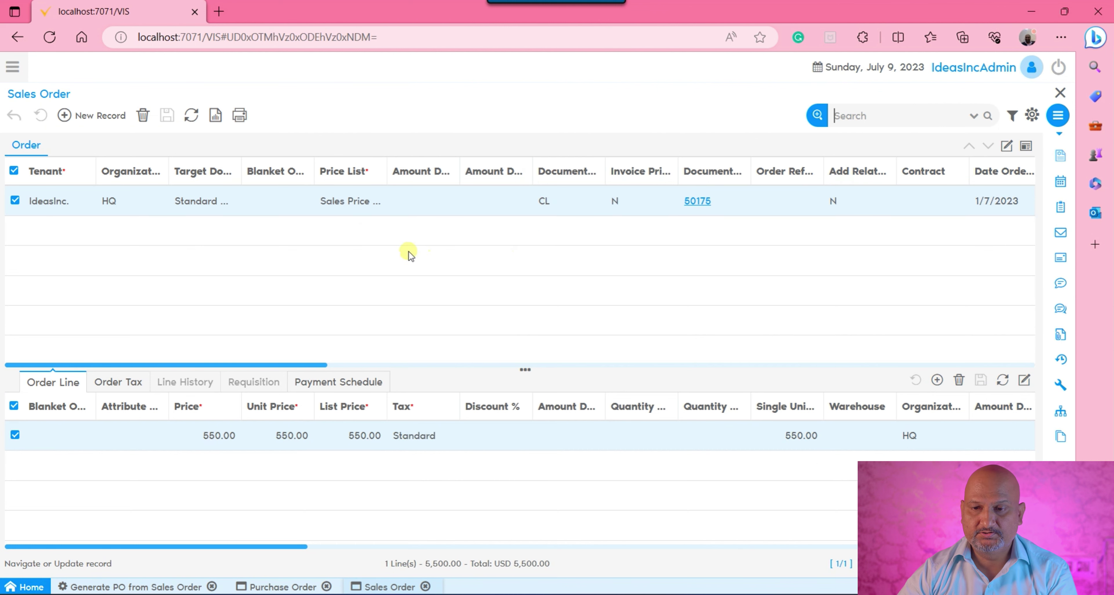
left_click(1007, 146)
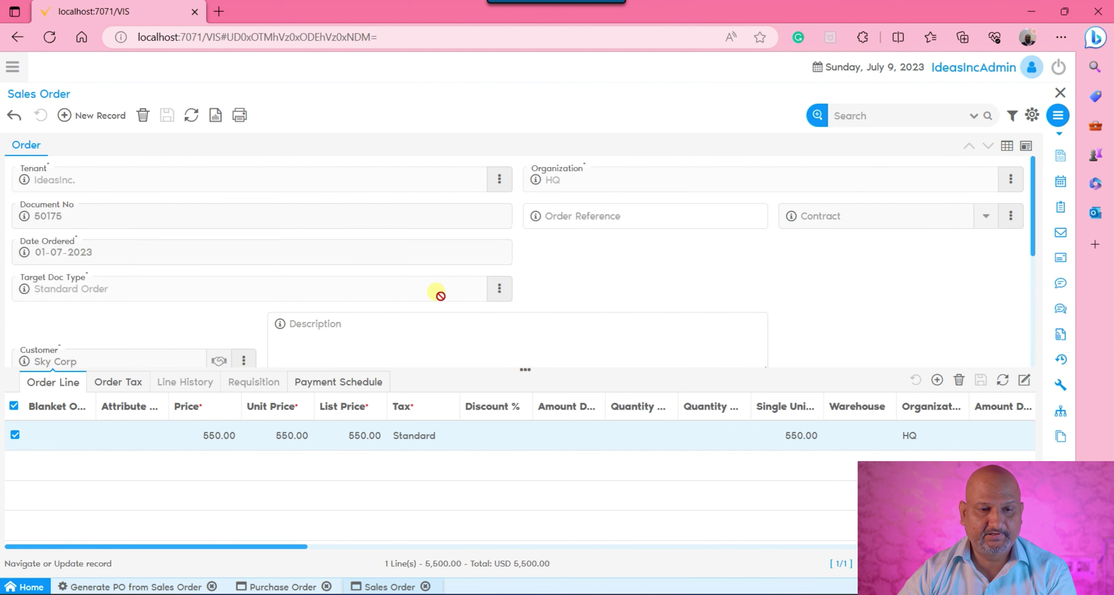
scroll(429, 258, "down", 1)
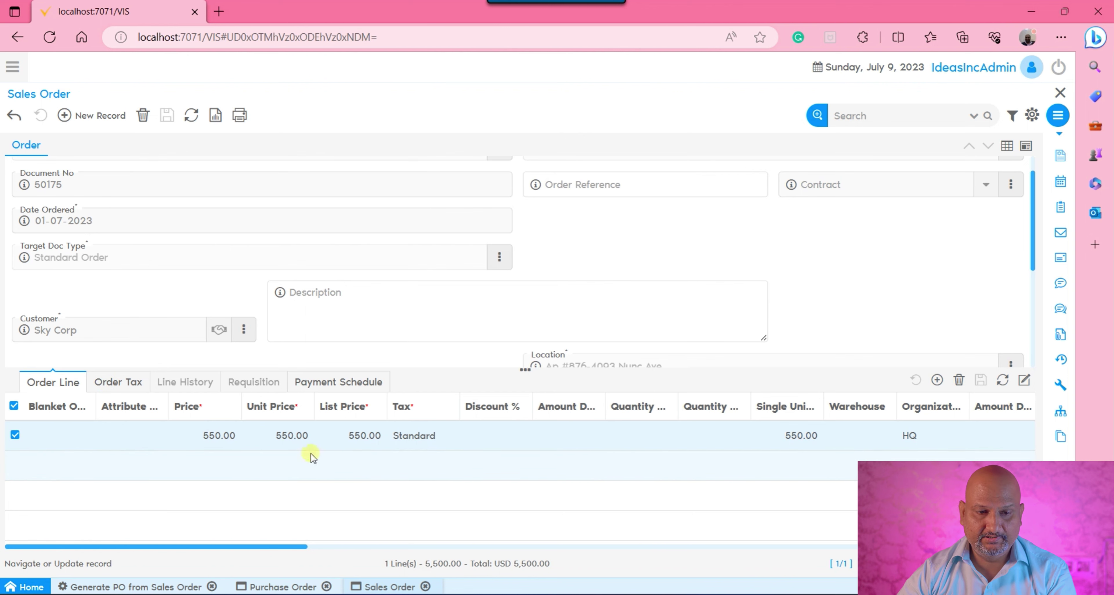
Check the product and quantity on the sales order's line and compare them with the generated purchase order.
left_click(51, 382)
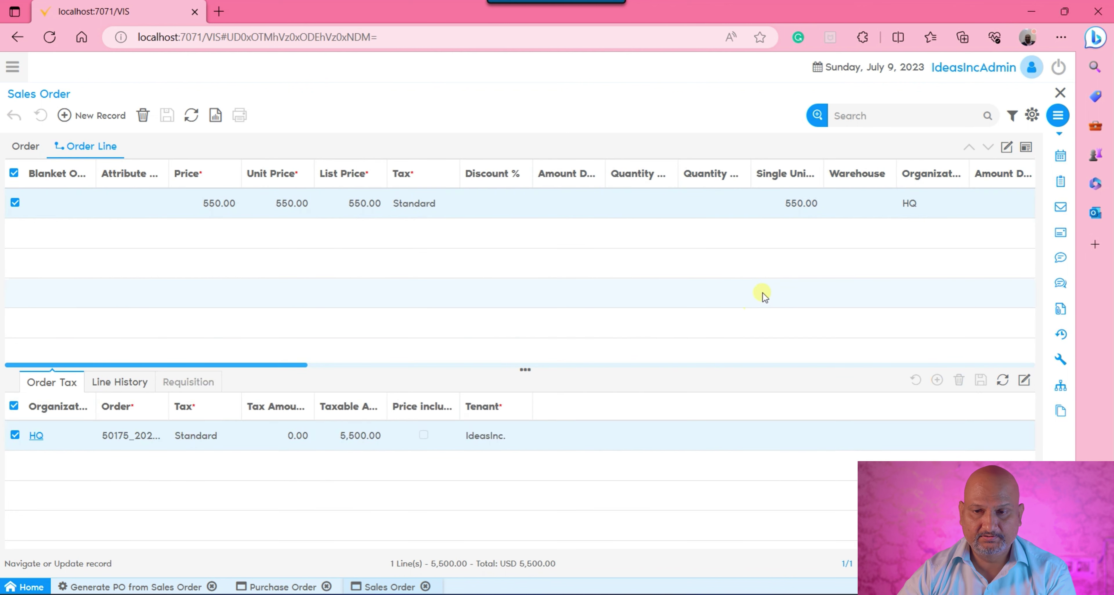
left_click(1026, 147)
scroll(659, 229, "down", 2)
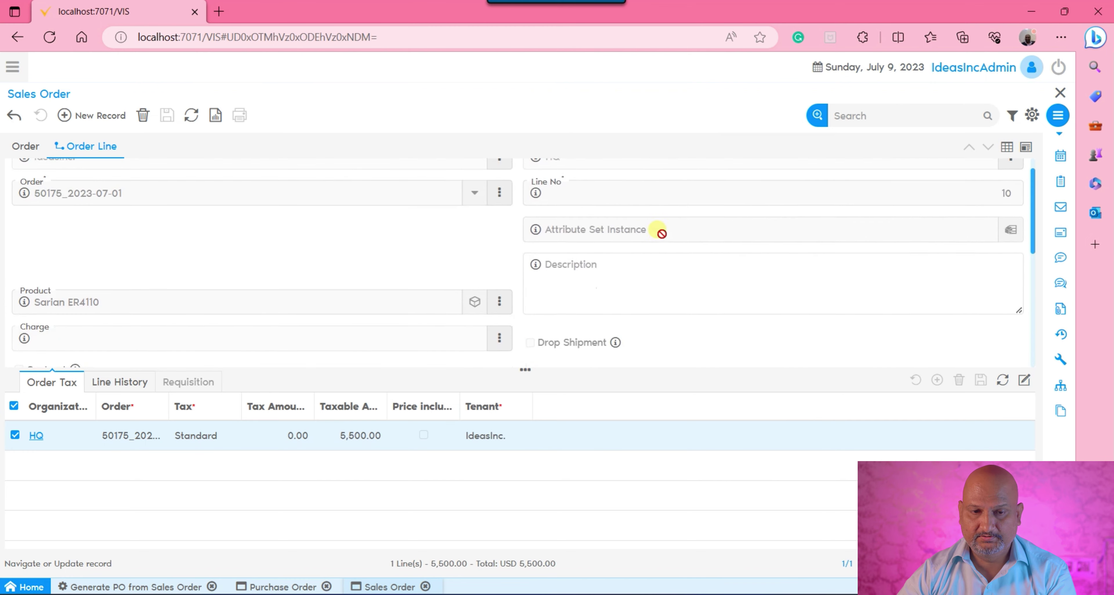
left_click_drag(109, 266, 34, 271)
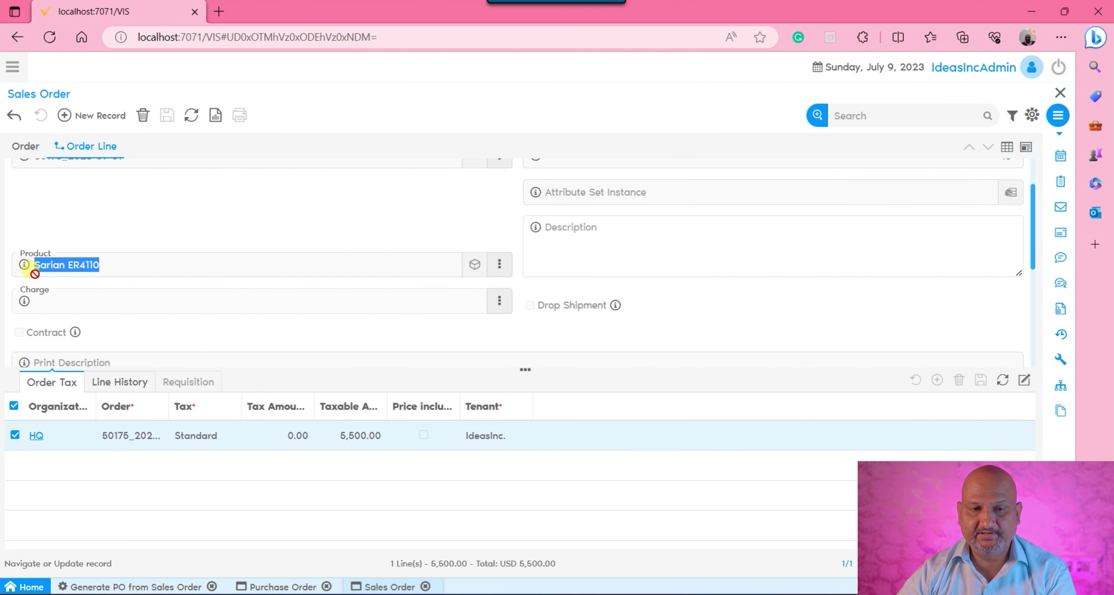
scroll(360, 266, "down", 5)
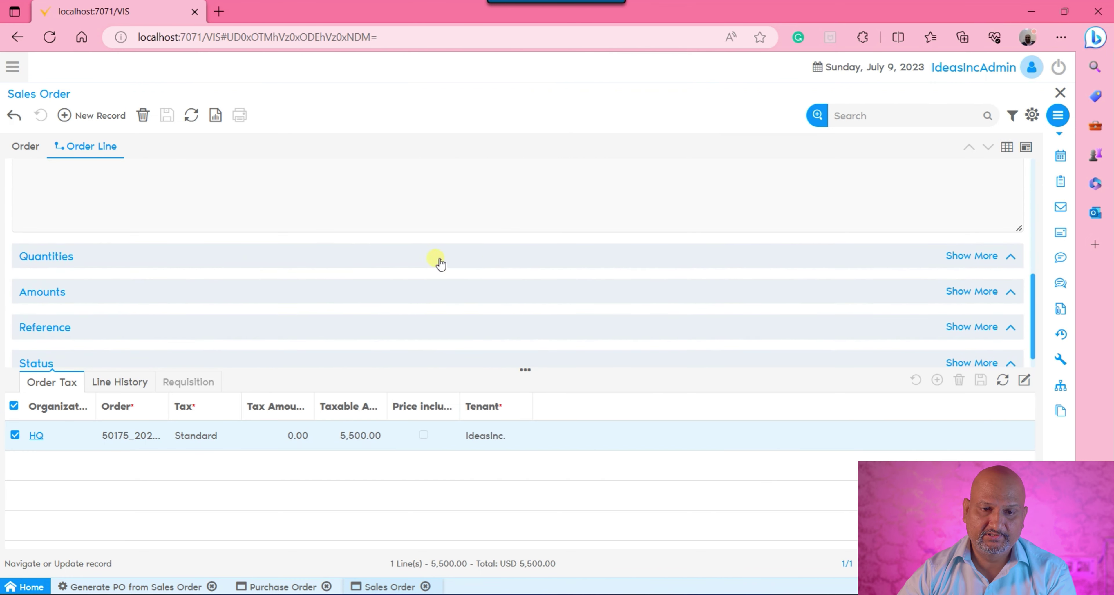
left_click_drag(472, 298, 526, 295)
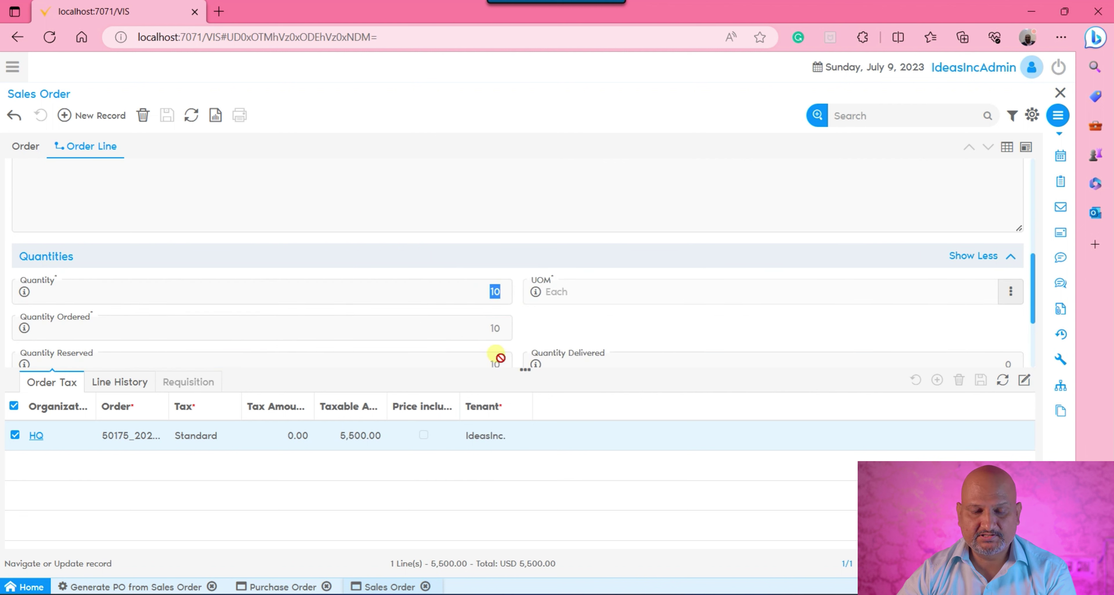
left_click(275, 588)
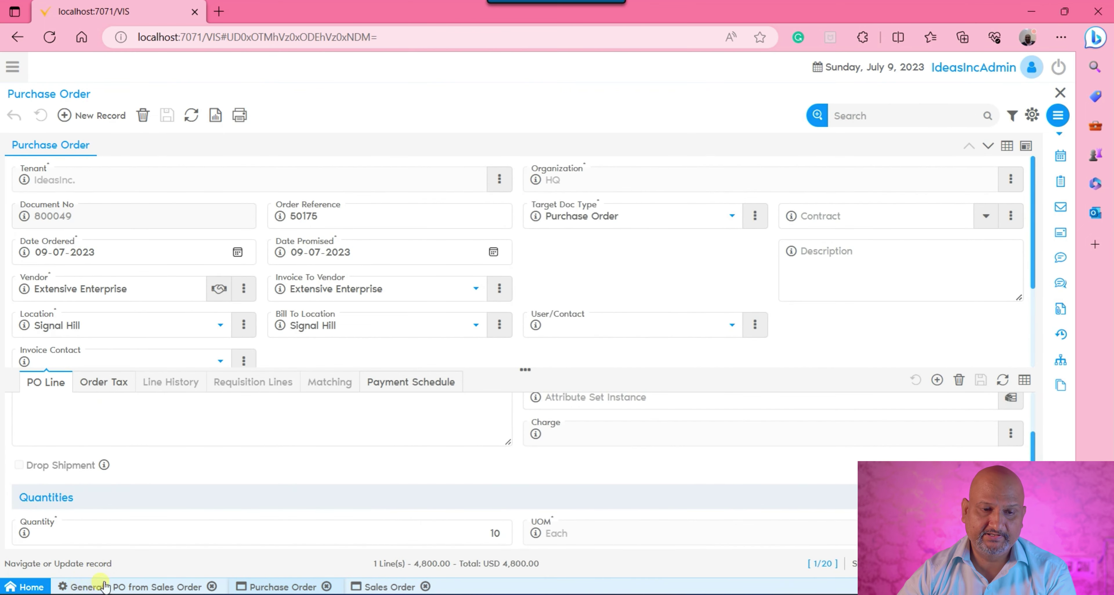
Return to the Generate PO from Sales Order process and clear the selected sales order.
left_click(83, 588)
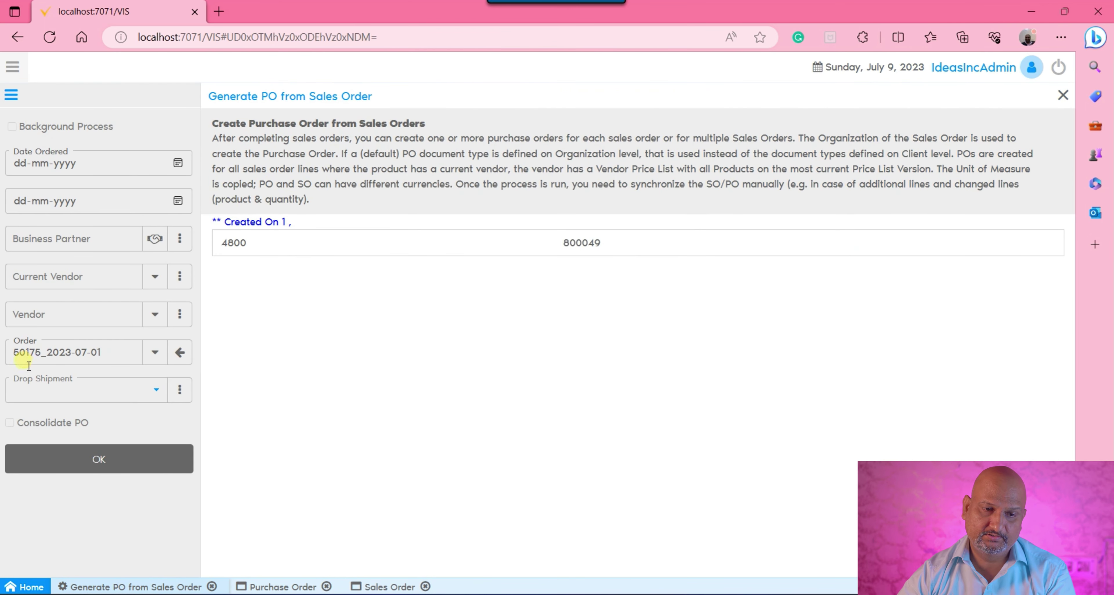
left_click(181, 354)
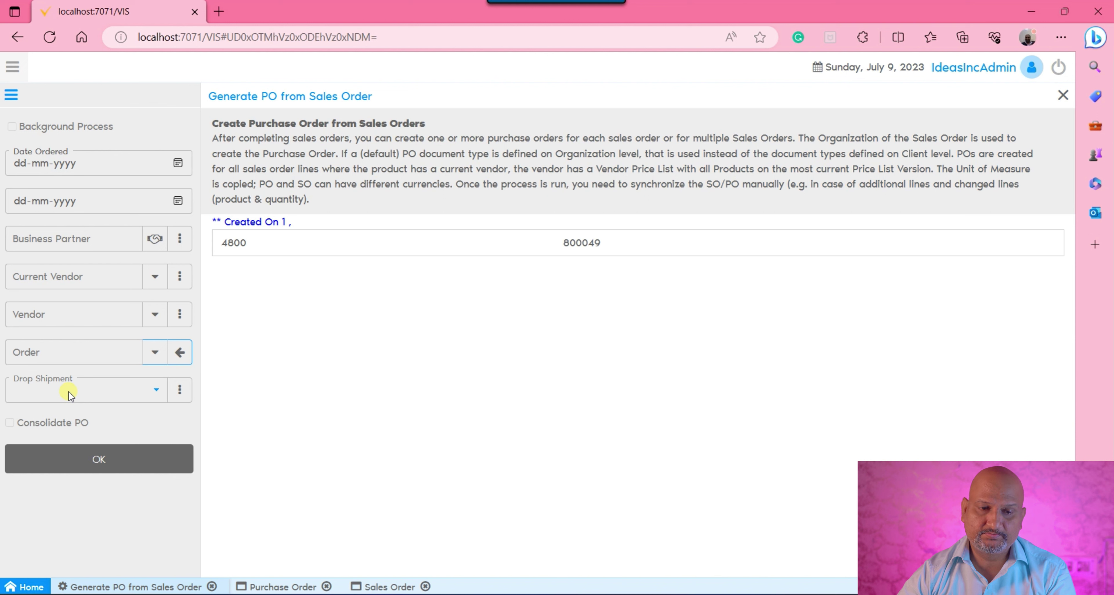
Check the options available for the Drop Shipment parameter, leaving it unset.
left_click(72, 393)
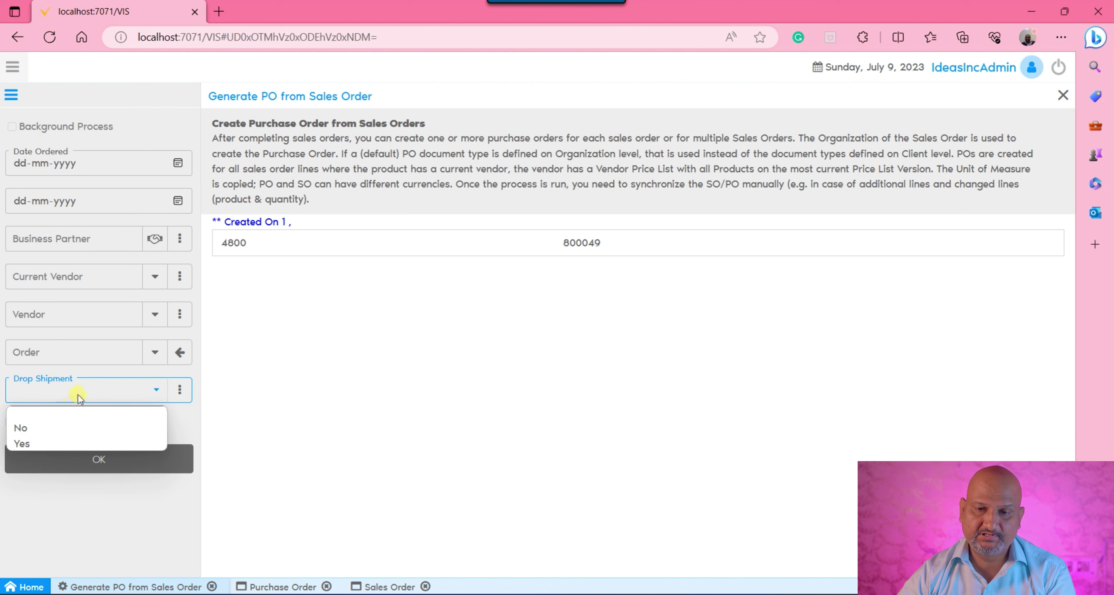
left_click(119, 390)
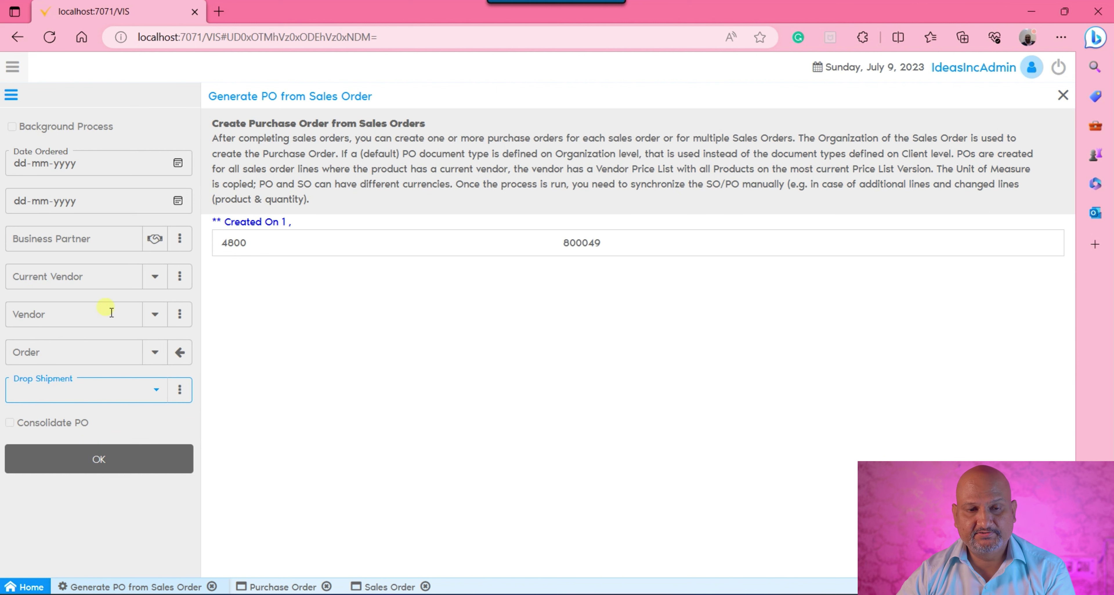
left_click(70, 240)
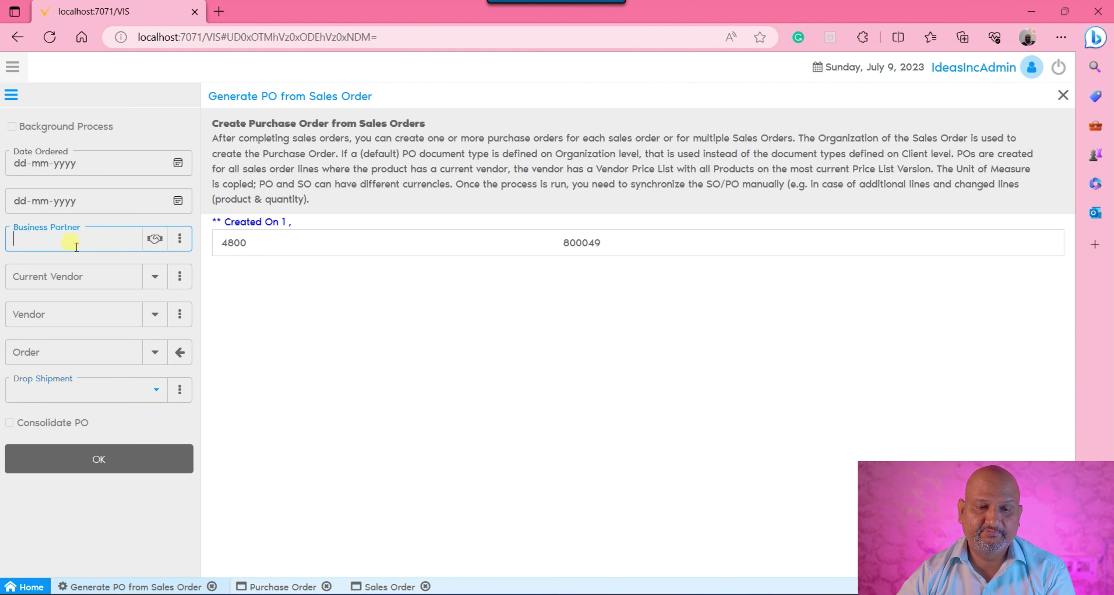
Return to the sales order header and list all sales orders in the grid view.
left_click(387, 587)
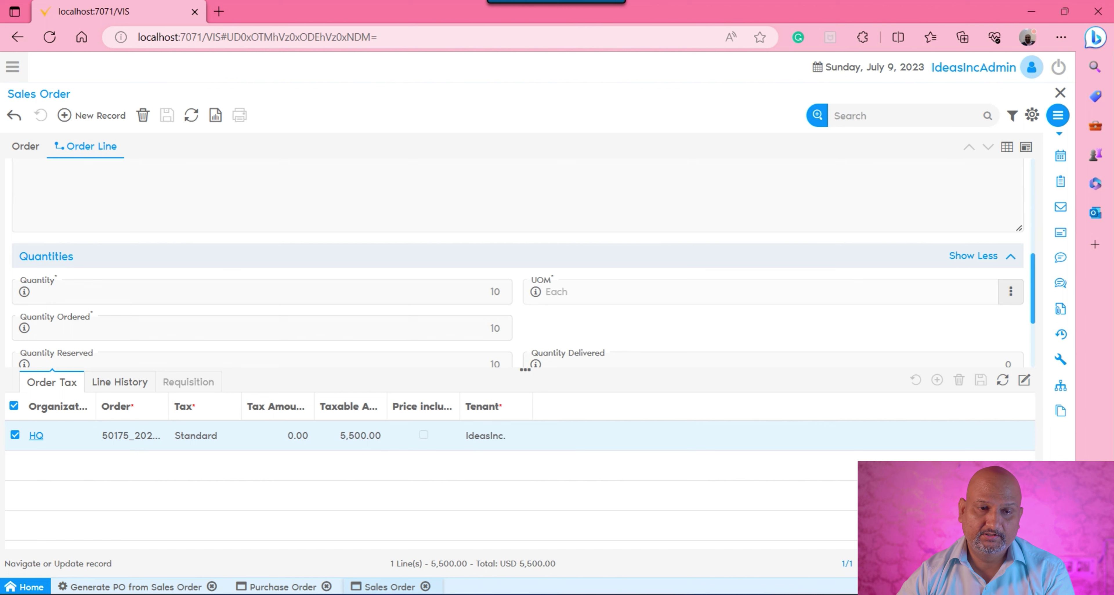
left_click(19, 149)
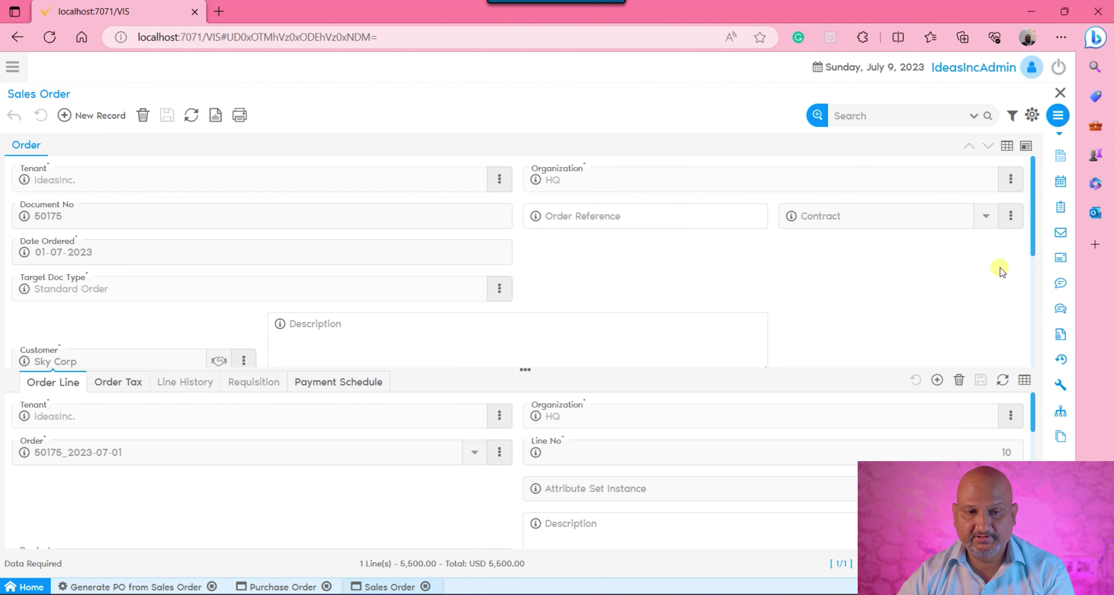
left_click(1007, 146)
left_click(988, 116)
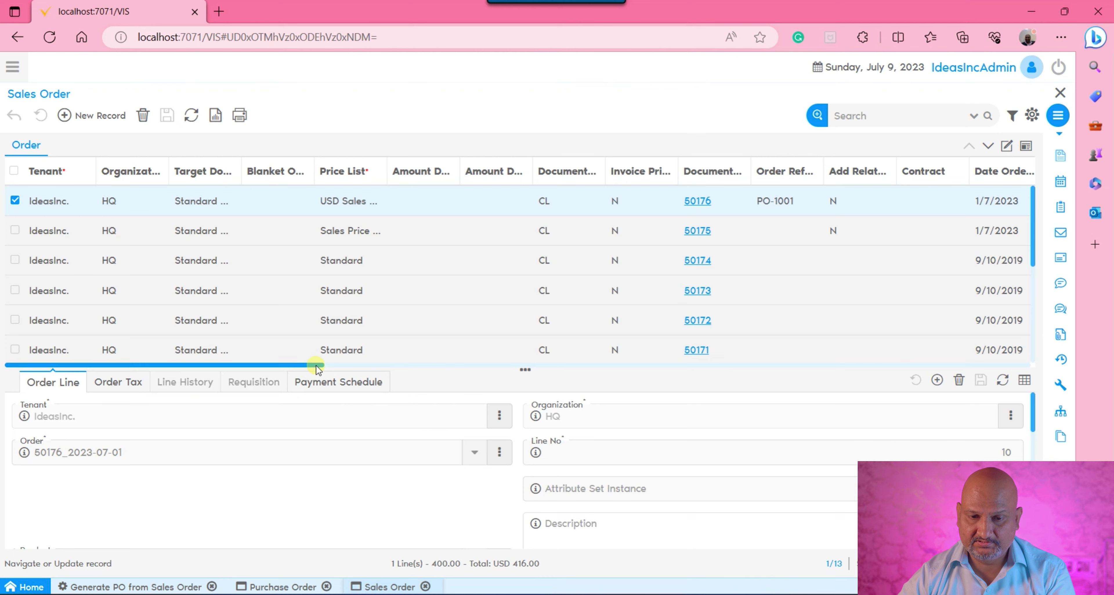
Widen the Customer column in the sales order list and check the line quantity of the Colonial Movers order.
left_click_drag(318, 367, 460, 366)
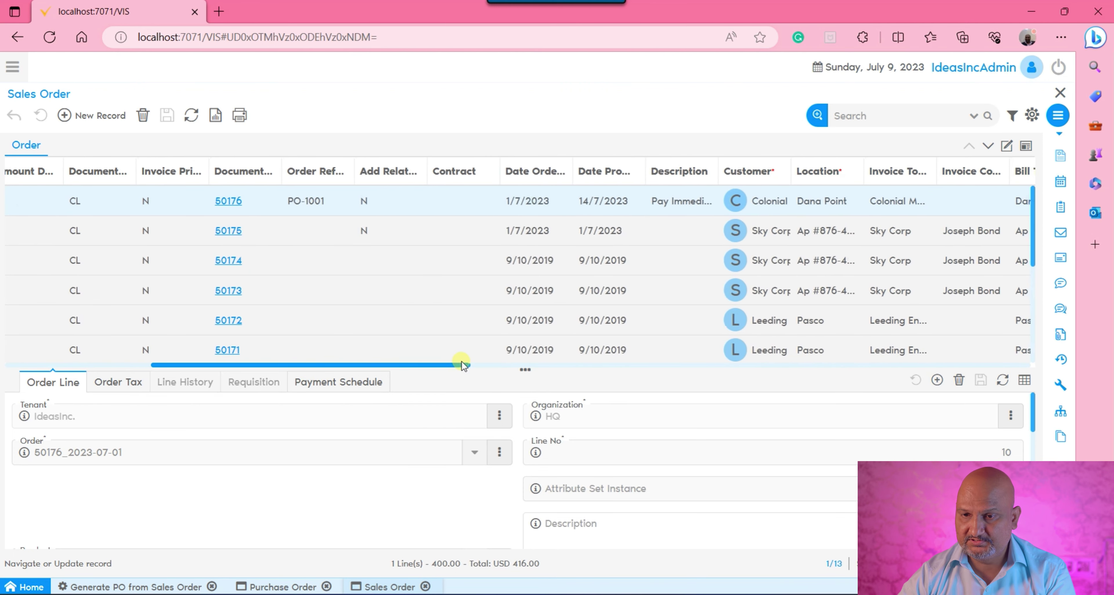
left_click_drag(796, 168, 879, 167)
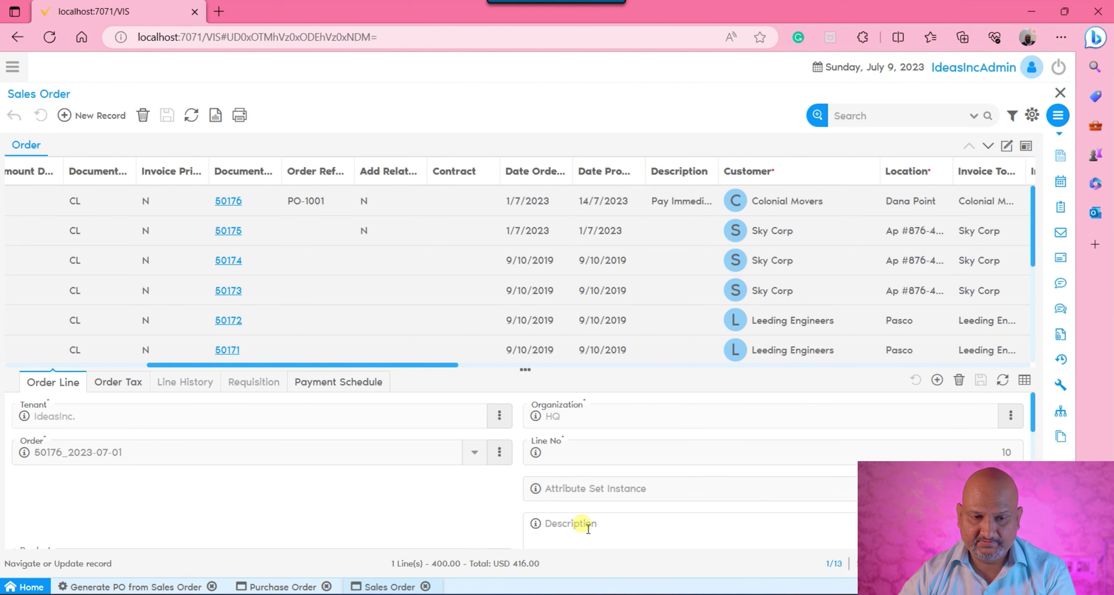
scroll(597, 507, "down", 2)
scroll(485, 471, "down", 5)
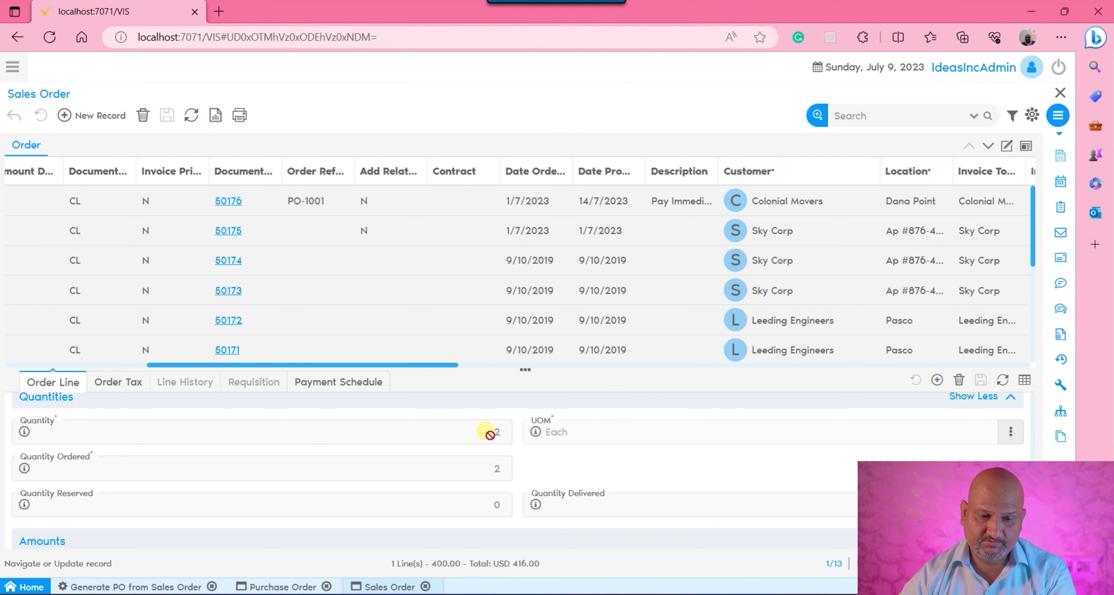
Generate purchase orders from sales orders with Colonial Movers as the Business Partner.
left_click(161, 588)
left_click(108, 247)
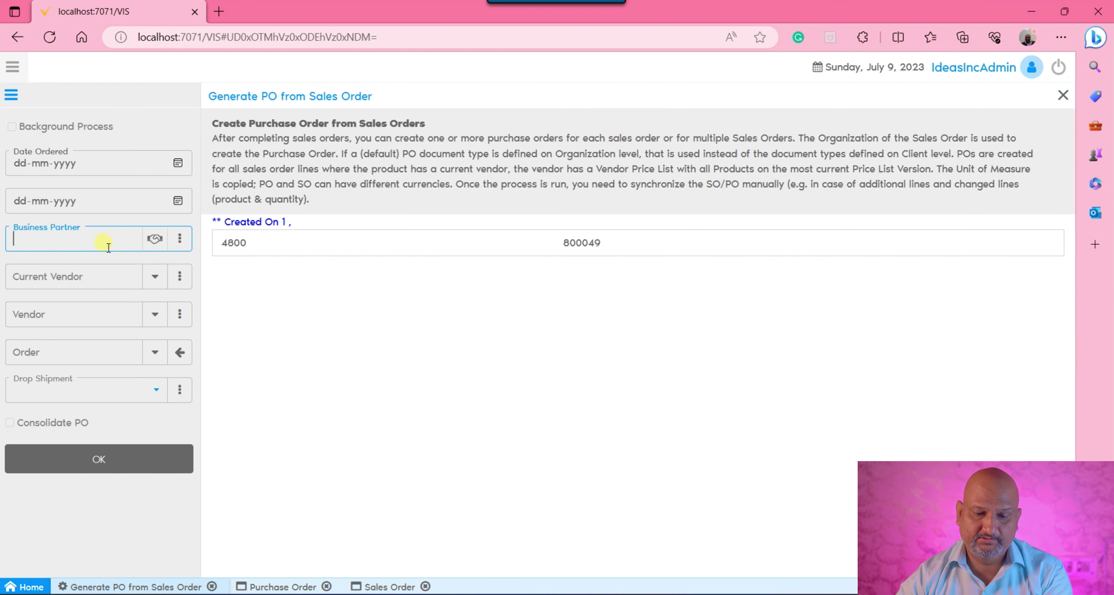
type("colo")
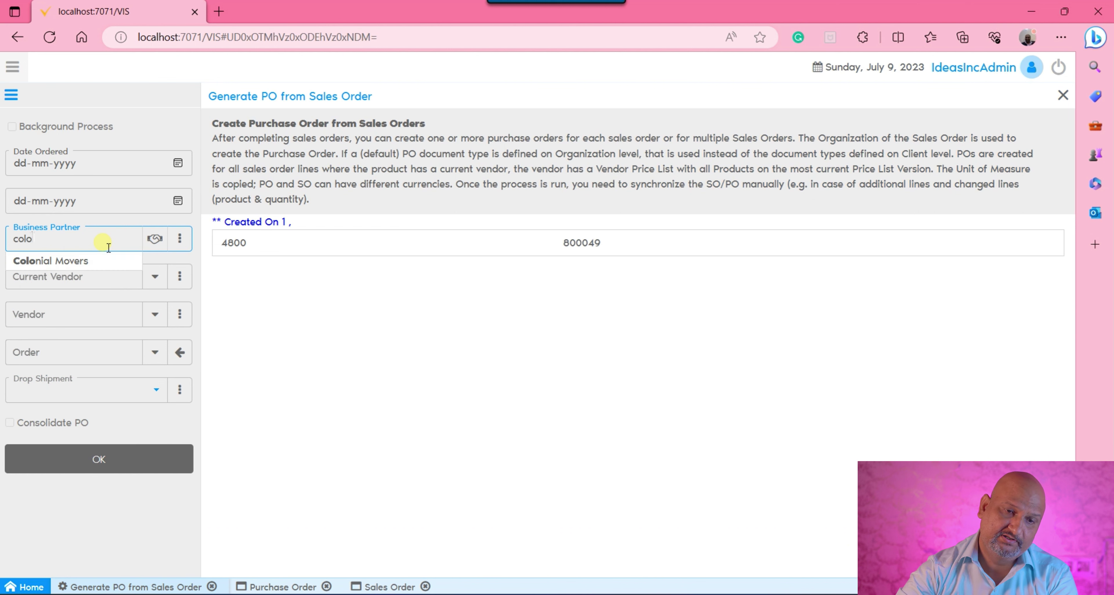
left_click(101, 261)
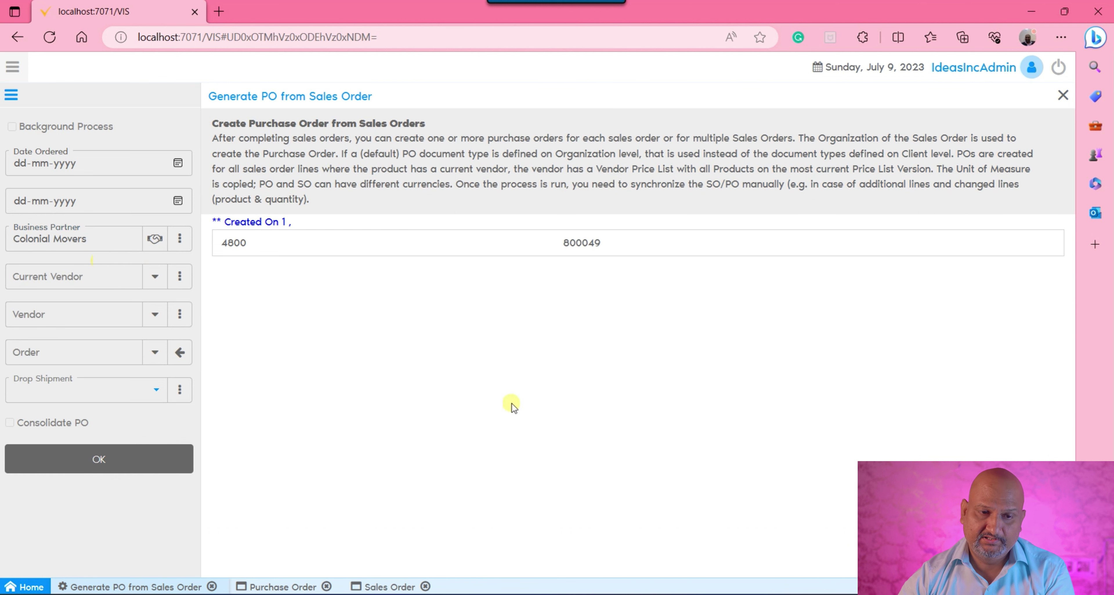
left_click(117, 459)
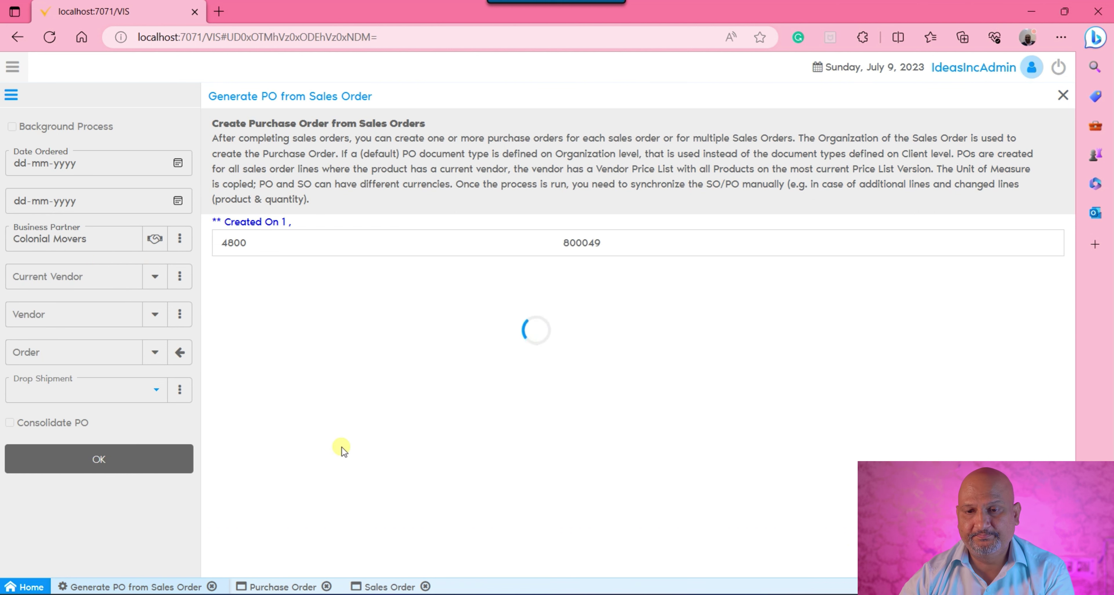
Check the order reference, vendor, product and quantity on the purchase order generated for Colonial Movers.
left_click_drag(451, 242, 498, 240)
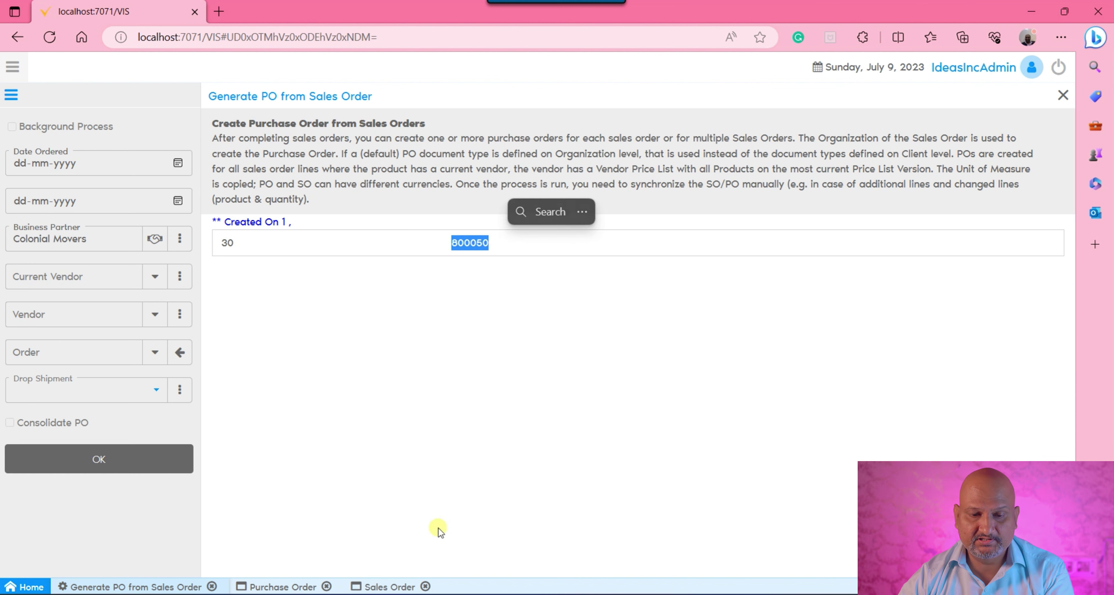
left_click(276, 588)
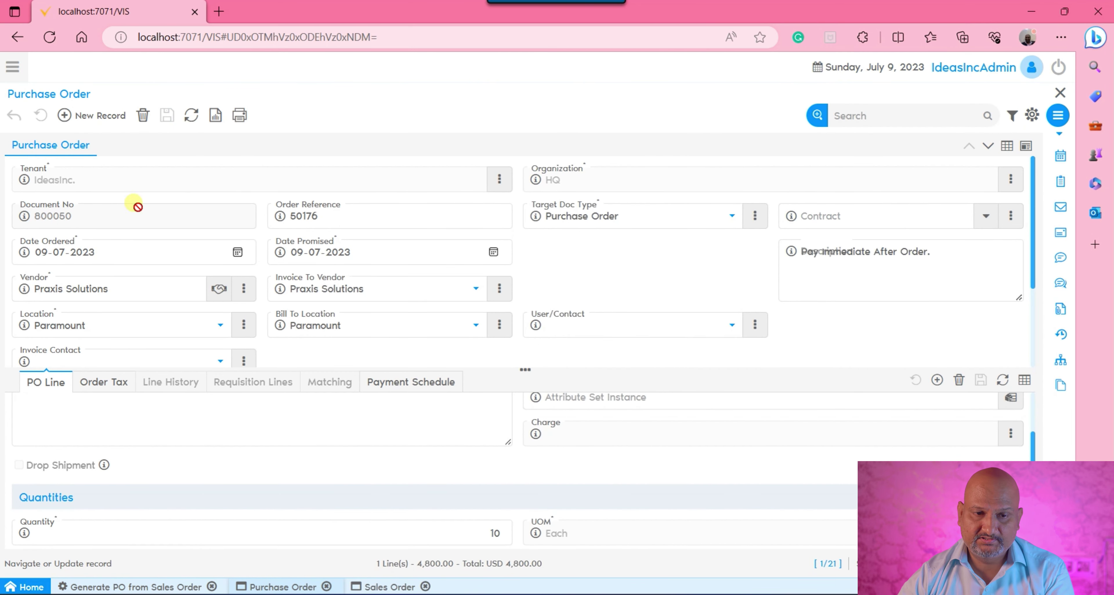
scroll(821, 433, "up", 5)
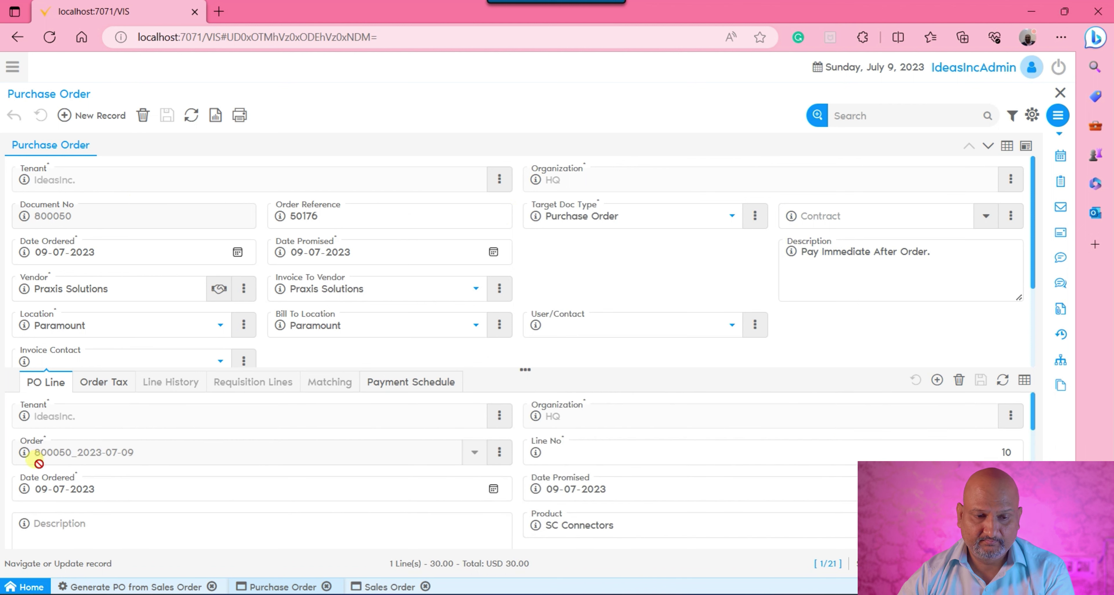
scroll(584, 475, "down", 5)
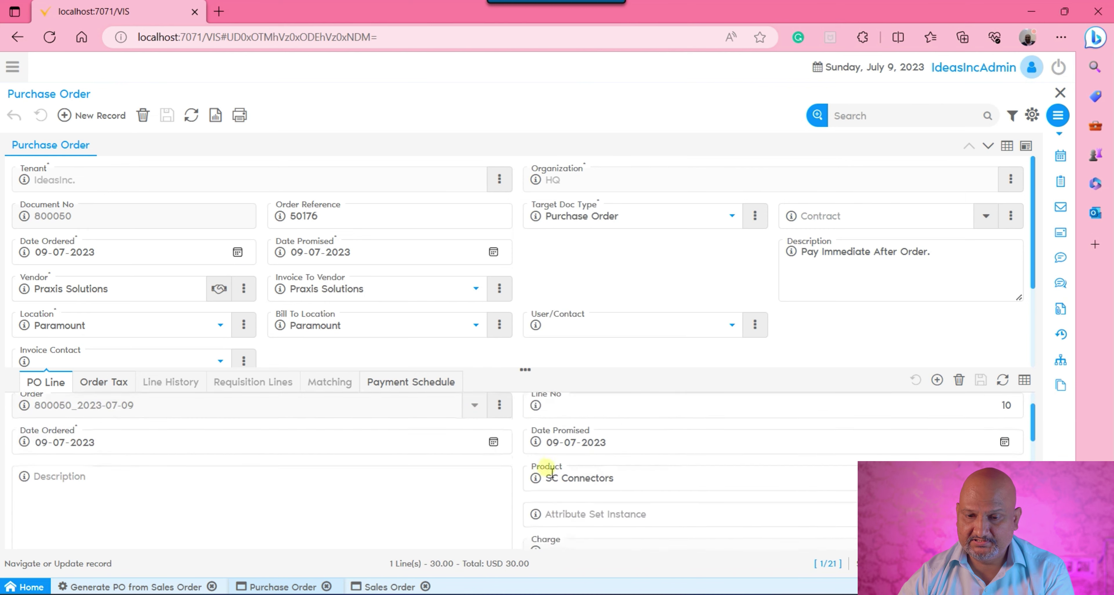
scroll(584, 480, "down", 2)
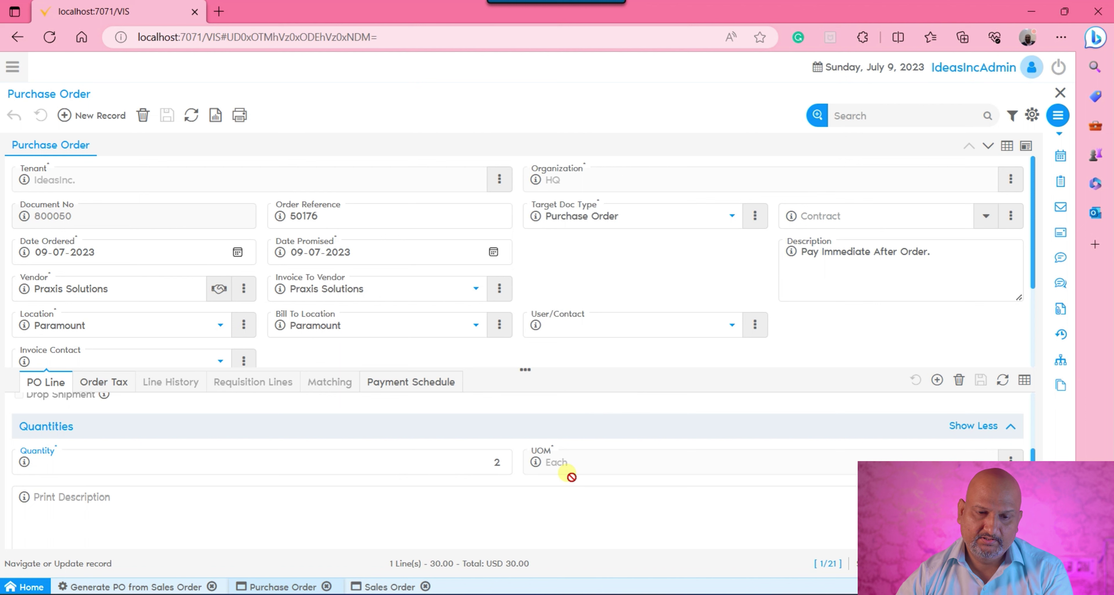
scroll(358, 226, "down", 2)
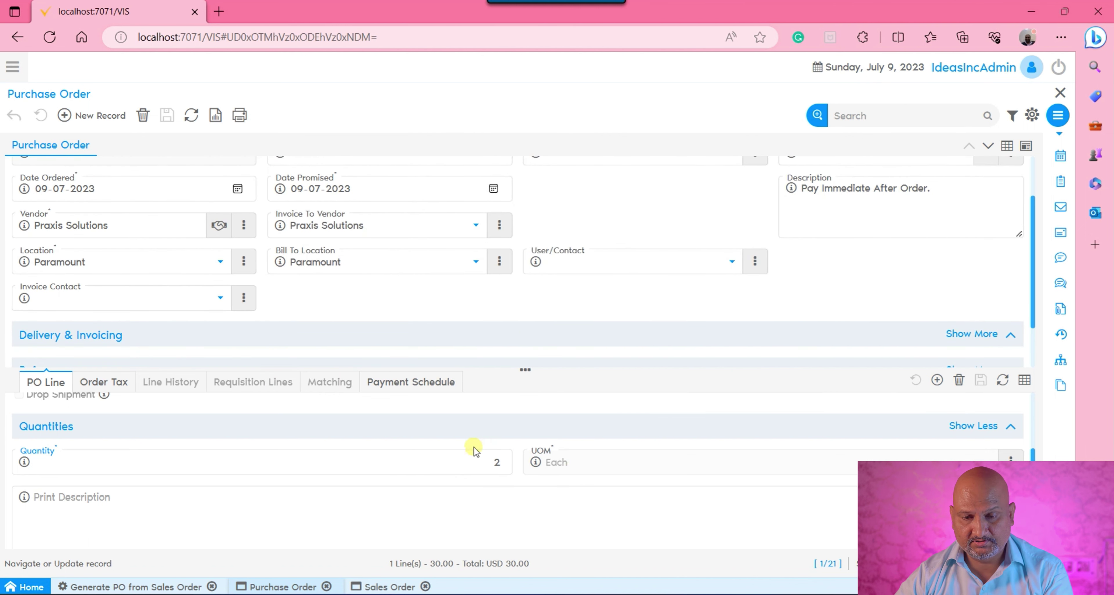
Clear the process's Business Partner and generate purchase orders with Praxis Solutions as the Current Vendor.
left_click(172, 587)
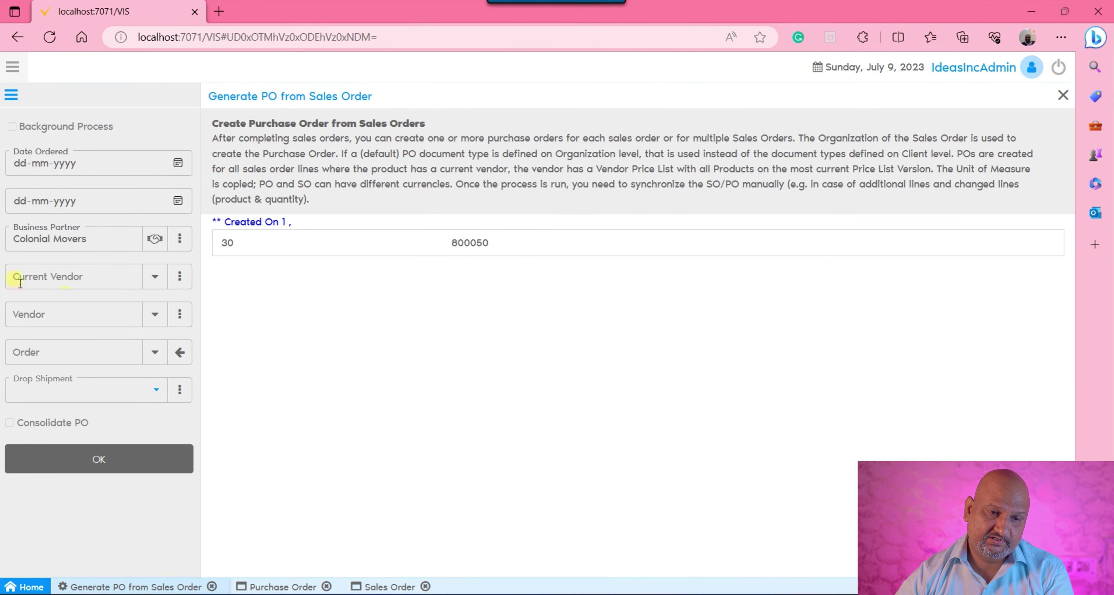
left_click(182, 239)
left_click(176, 366)
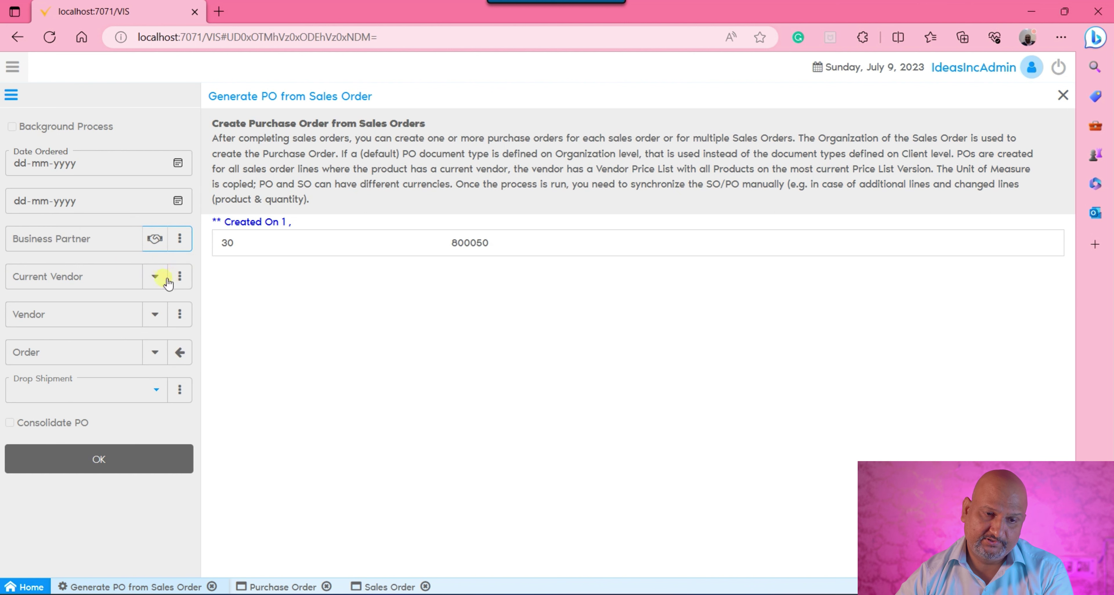
left_click(155, 239)
left_click(415, 310)
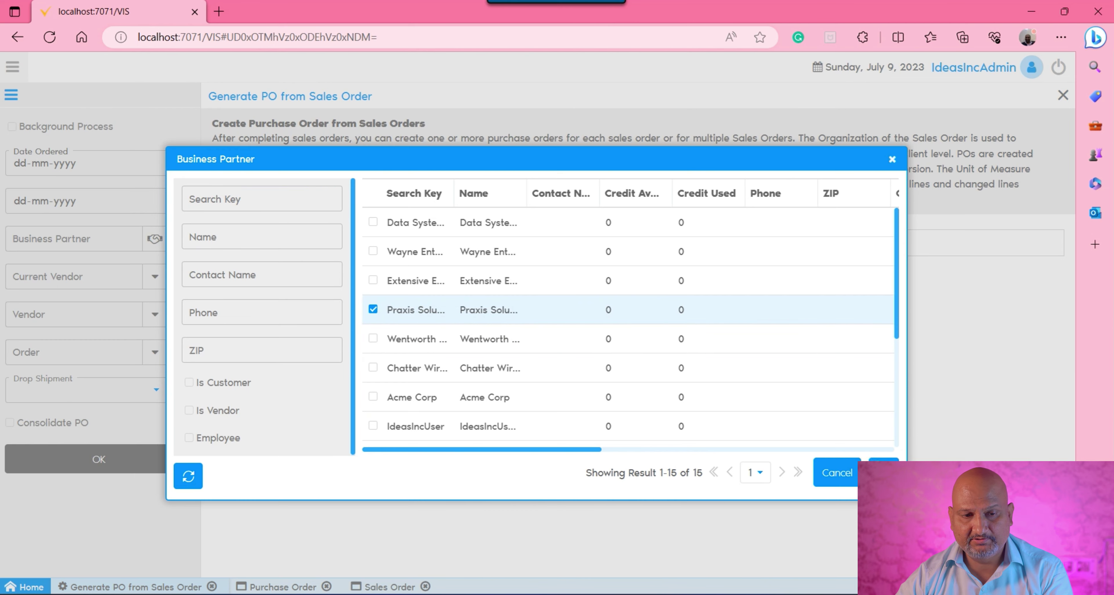
left_click(882, 472)
left_click(126, 459)
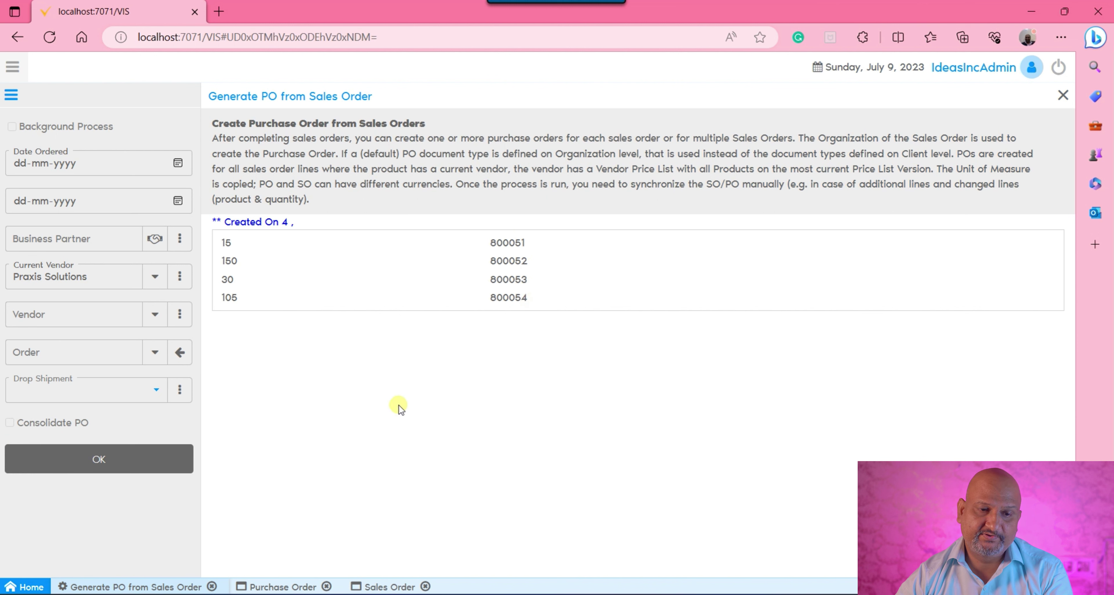
Clear the Current Vendor and try to generate purchase orders with Chatter Wires as the Vendor.
left_click(180, 277)
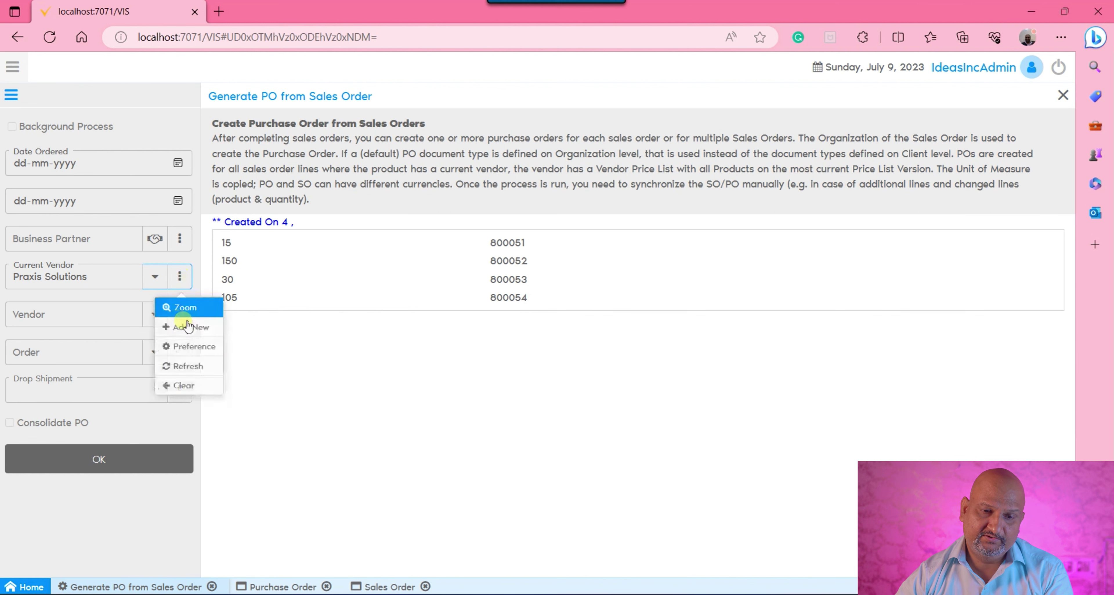
left_click(184, 391)
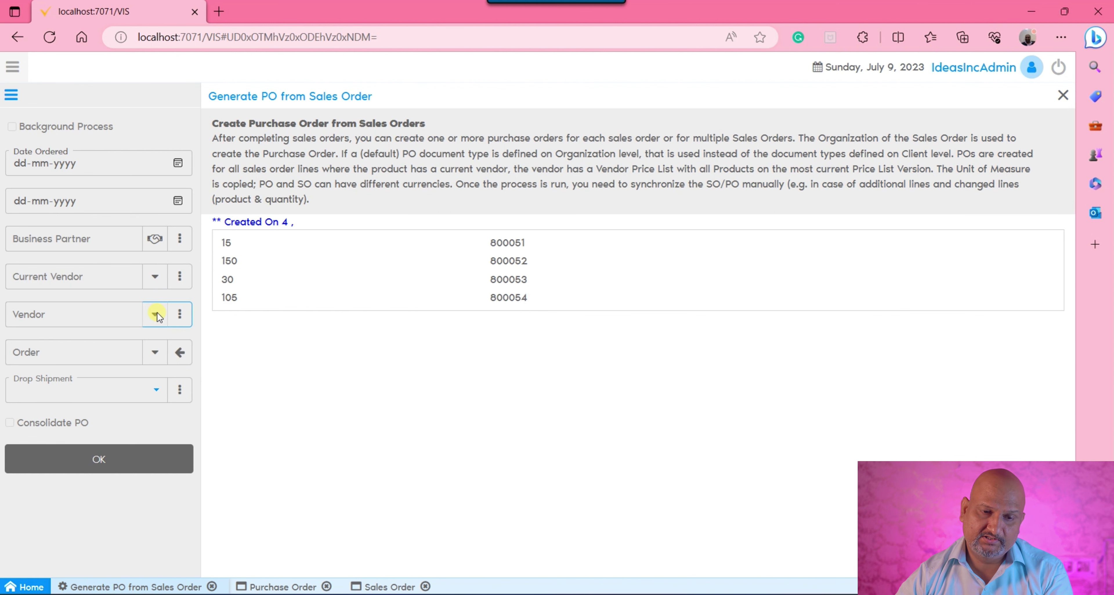
left_click(156, 315)
left_click(224, 411)
left_click(188, 475)
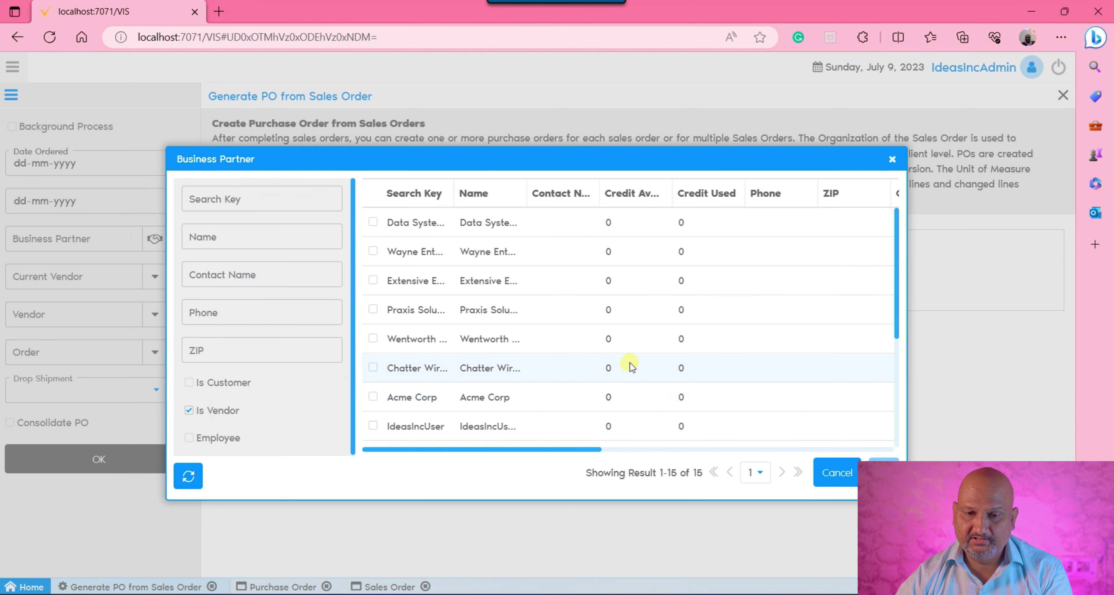
left_click(438, 344)
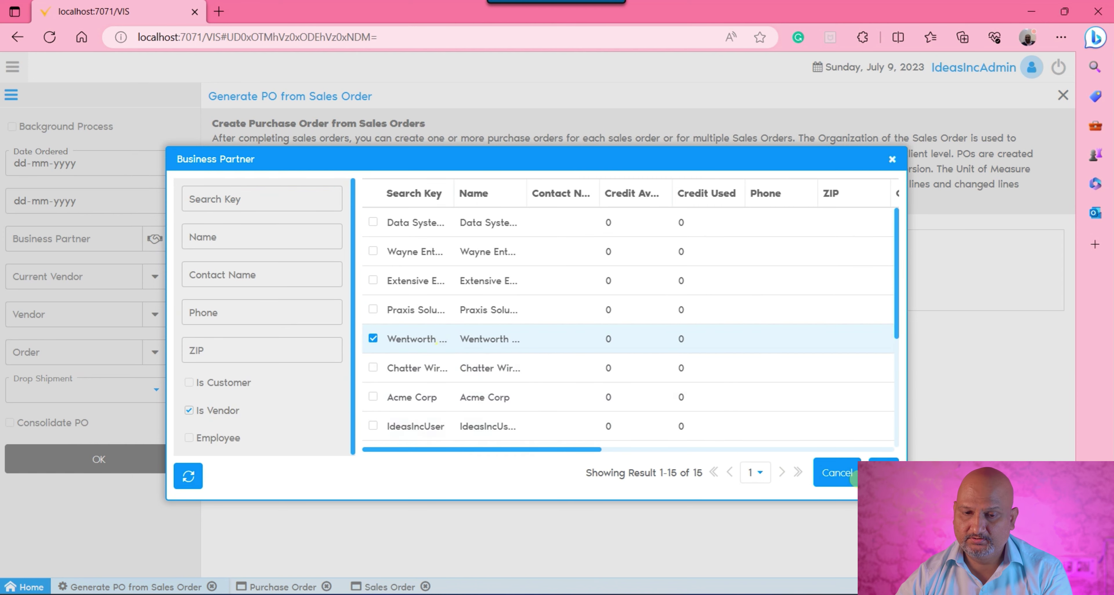
left_click(484, 380)
left_click(880, 460)
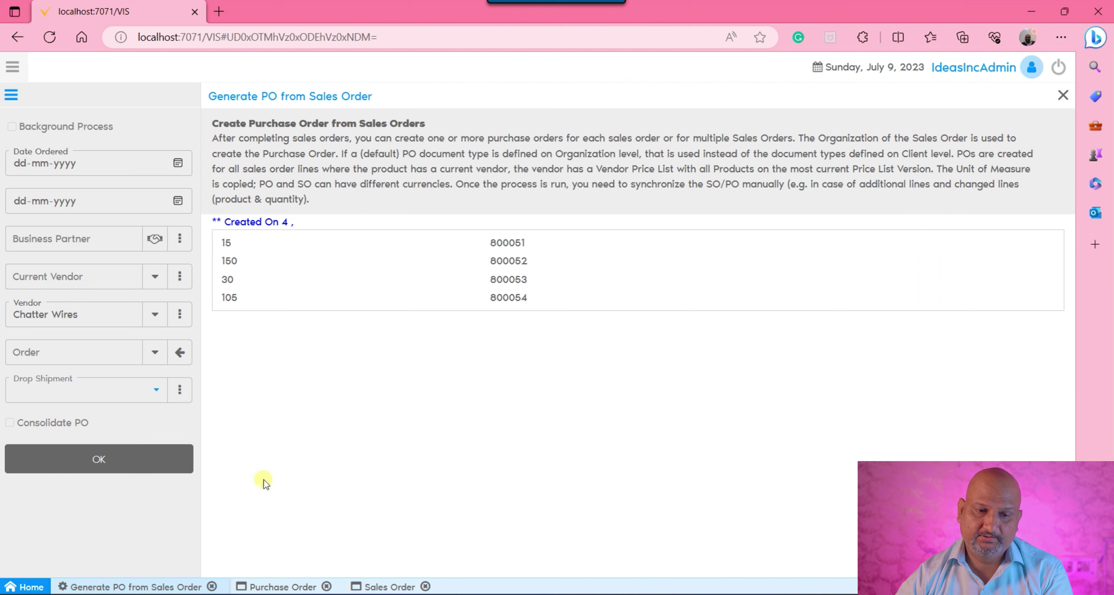
left_click(162, 454)
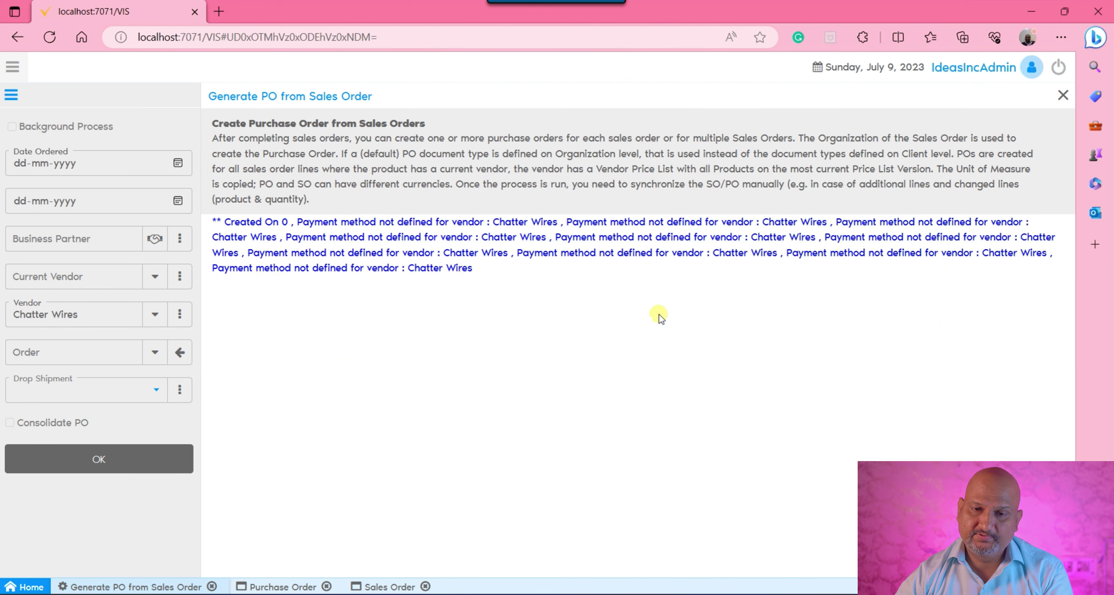
left_click_drag(354, 222, 593, 302)
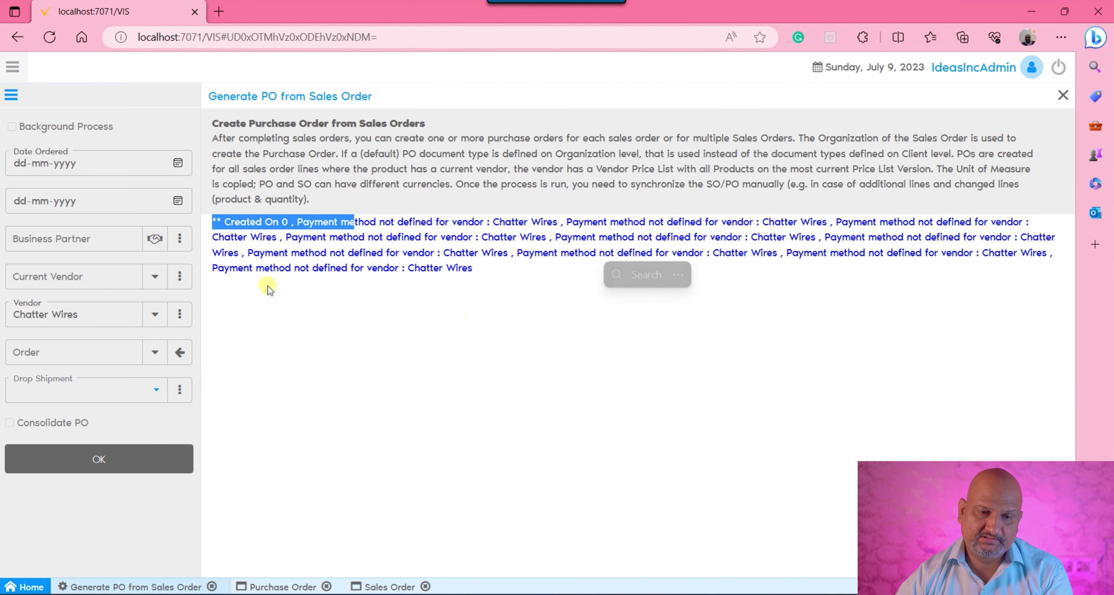
Replace the Vendor with Extensive Enterprise and generate the purchase orders.
left_click(180, 315)
left_click(190, 426)
left_click(147, 313)
left_click(439, 291)
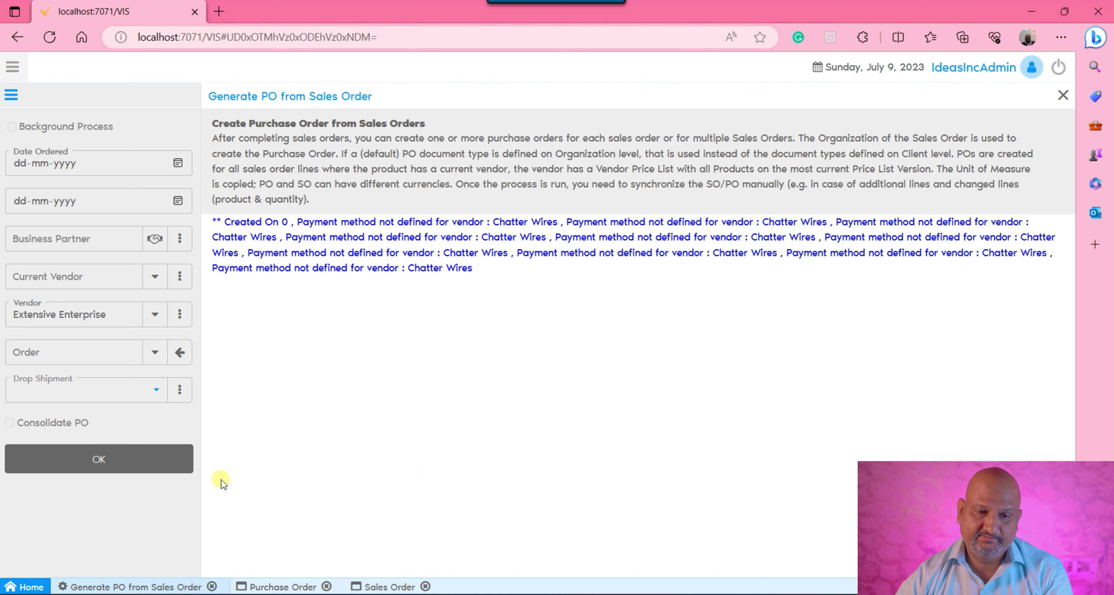
left_click(154, 462)
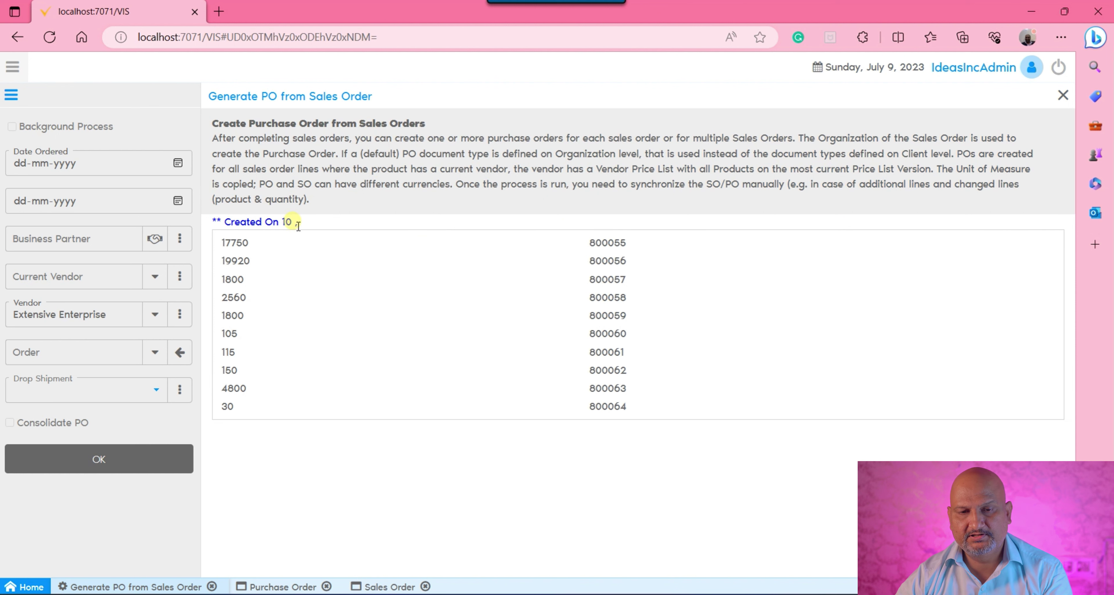
double_click(282, 226)
left_click(545, 359)
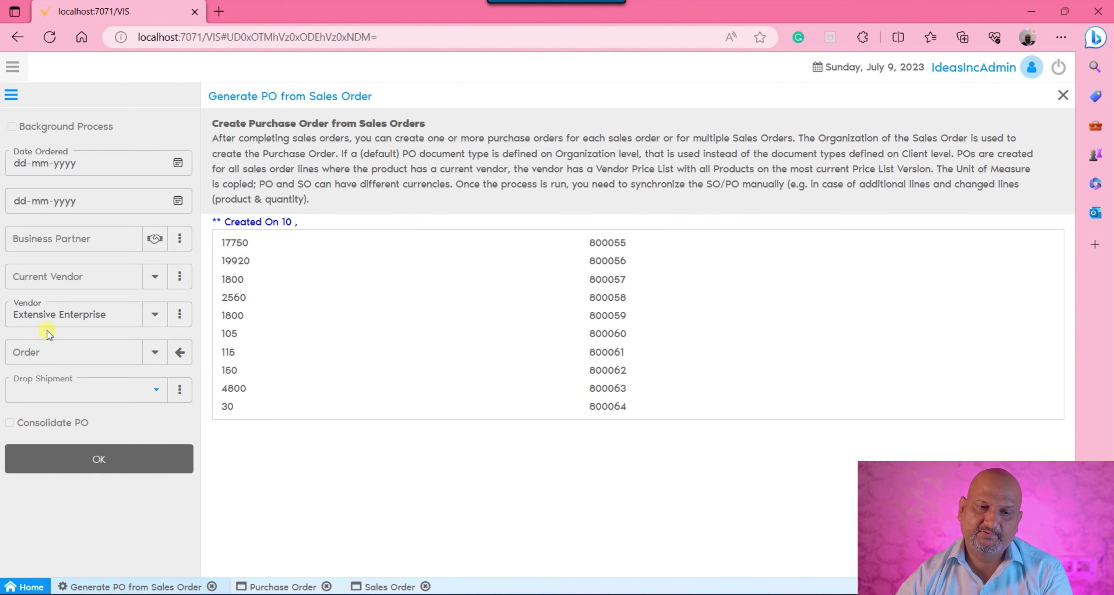
Refresh the purchase order list, widen its Vendor column and review the orders generated for Extensive Enterprise.
left_click(319, 588)
left_click(1004, 146)
left_click(615, 179)
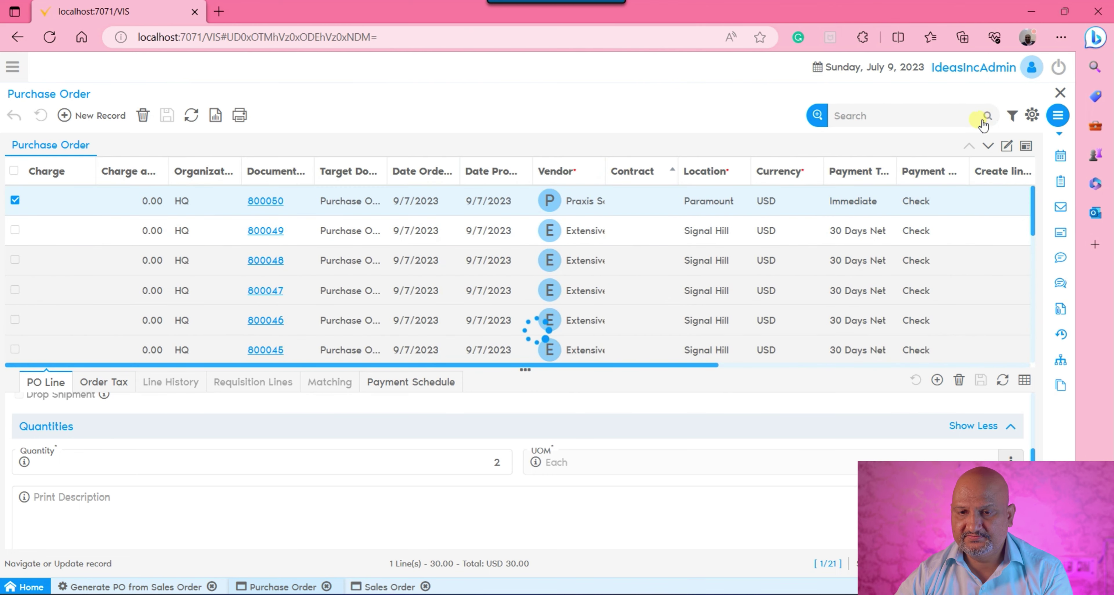
left_click_drag(610, 173, 769, 171)
scroll(698, 229, "down", 3)
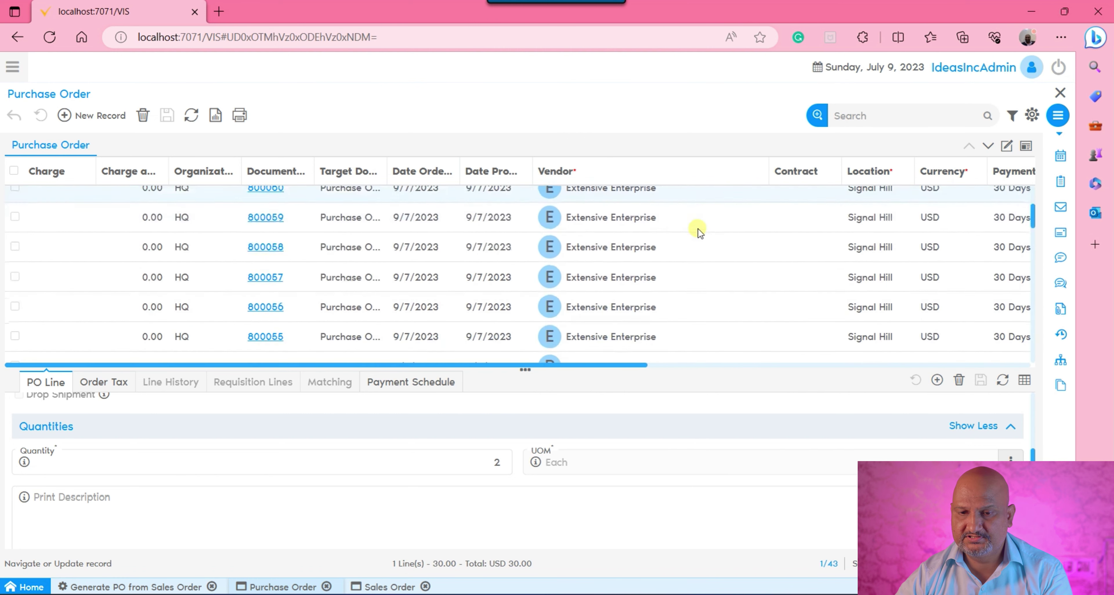
scroll(698, 228, "up", 5)
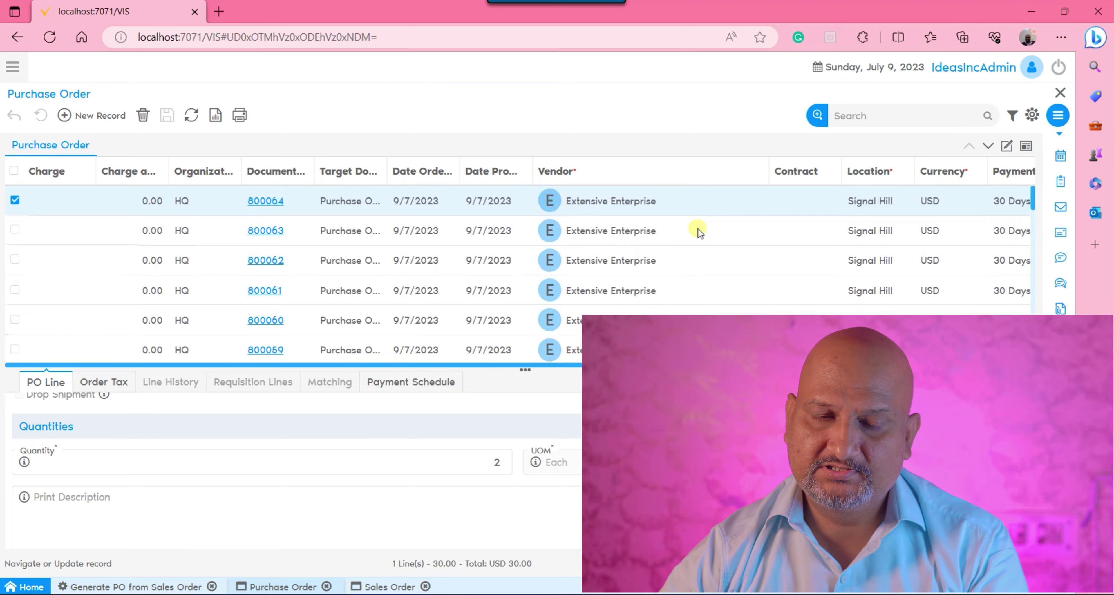